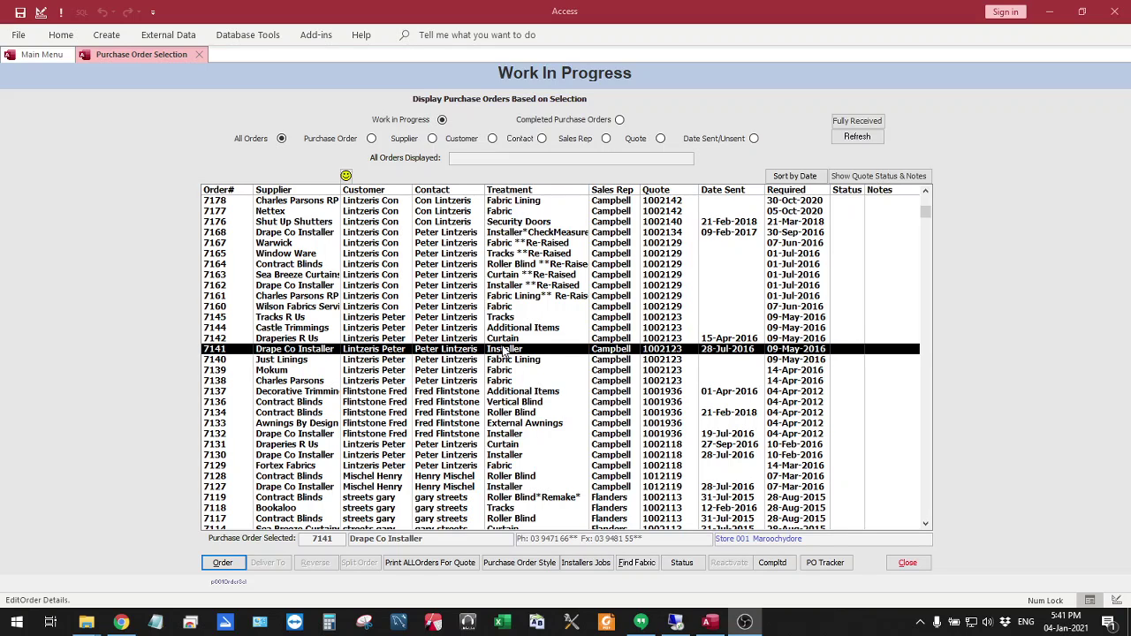
- In the purchase order style settings, set the installer installation report style for Drape Co Installer to Excel
click(519, 563)
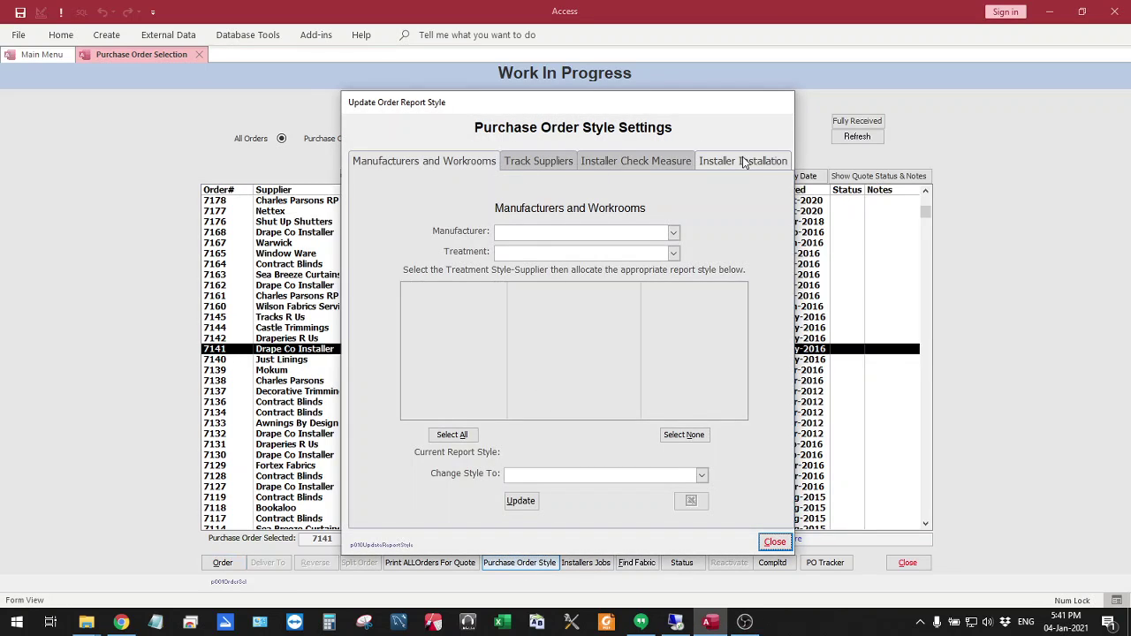
click(731, 166)
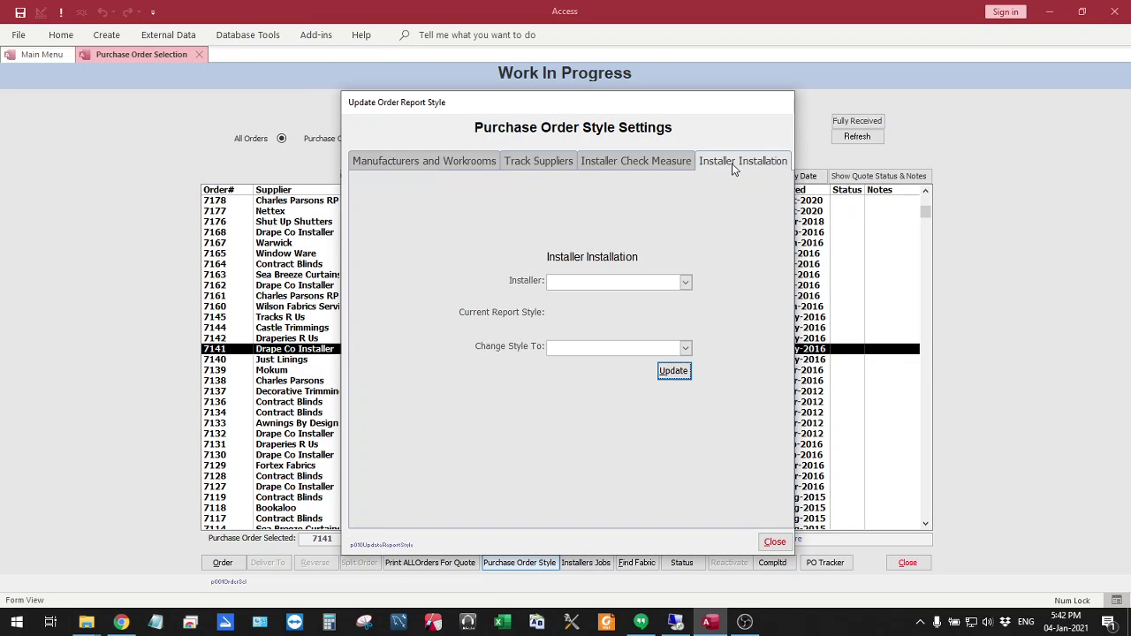
click(685, 282)
click(605, 301)
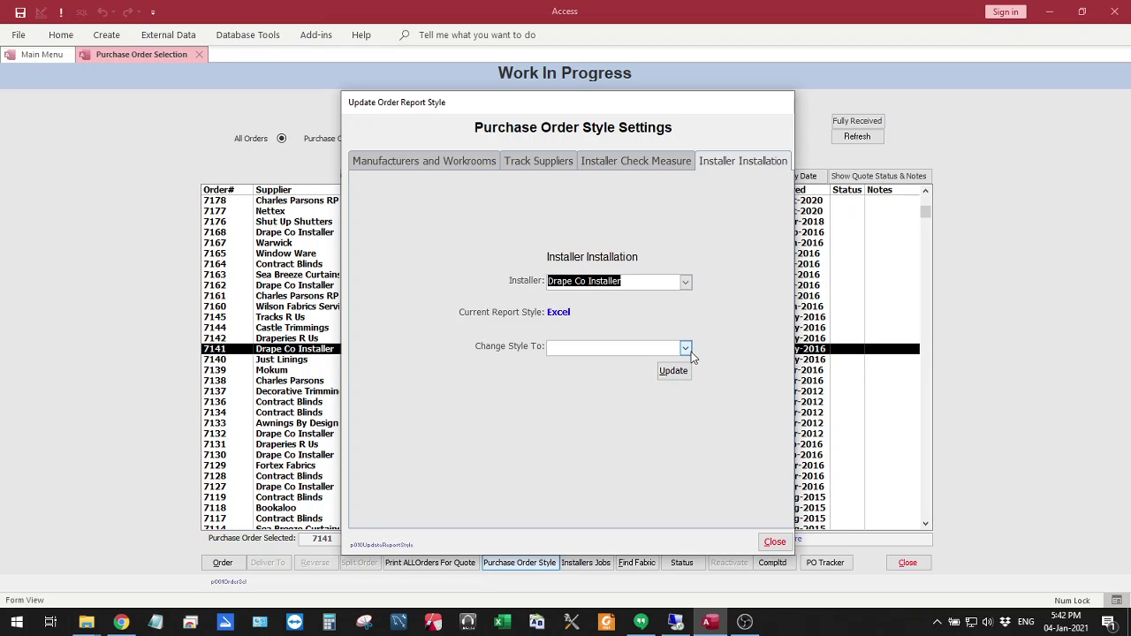
click(685, 348)
click(557, 375)
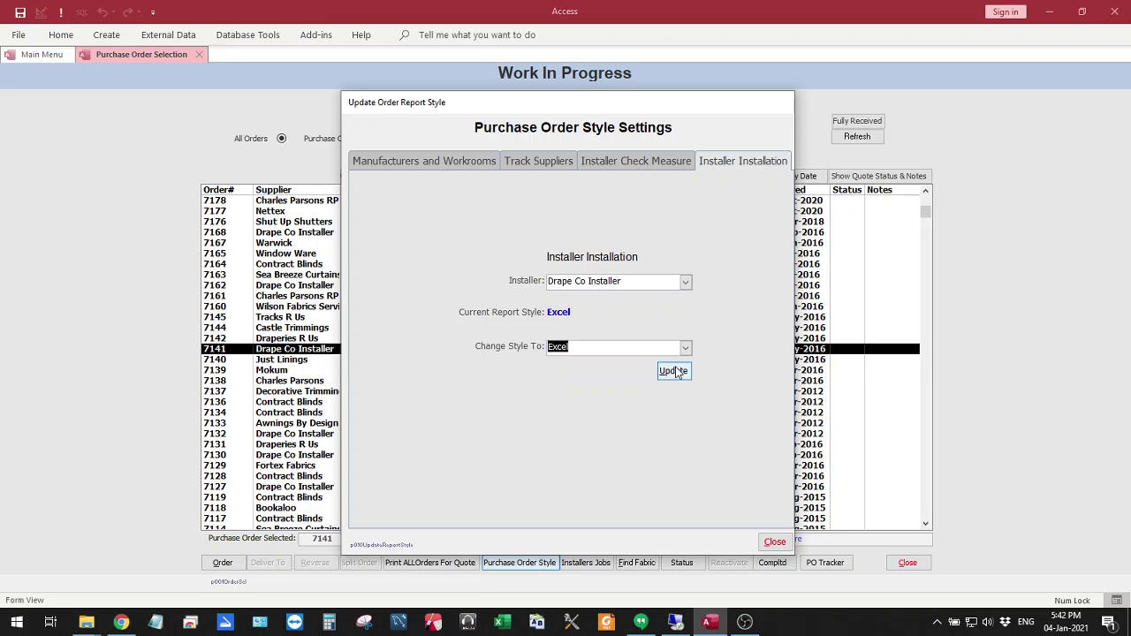
click(674, 372)
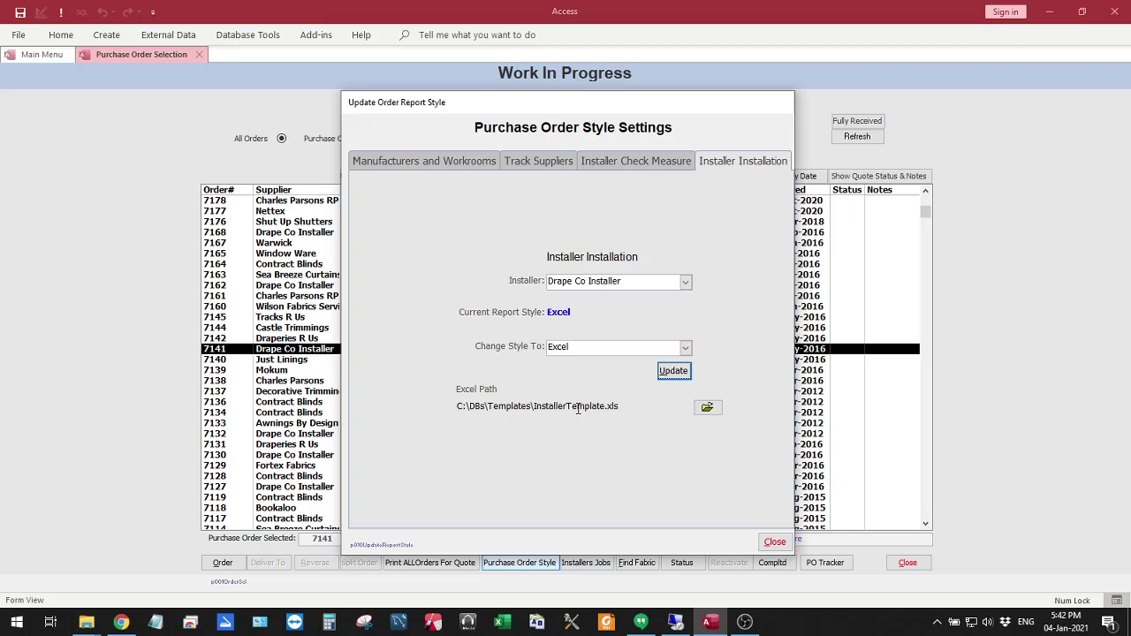
- Assign InstallerTemplate.xls from C:\DBs\Templates as the installer's Excel template and close the style settings
click(707, 408)
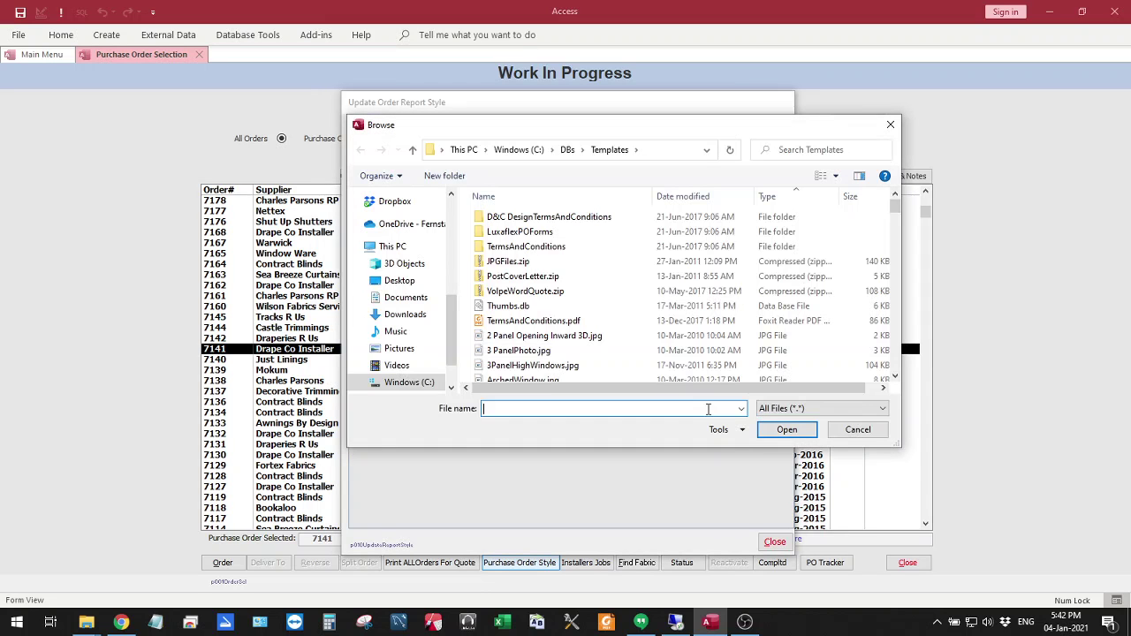
scroll(583, 298, down, 3)
scroll(600, 300, down, 10)
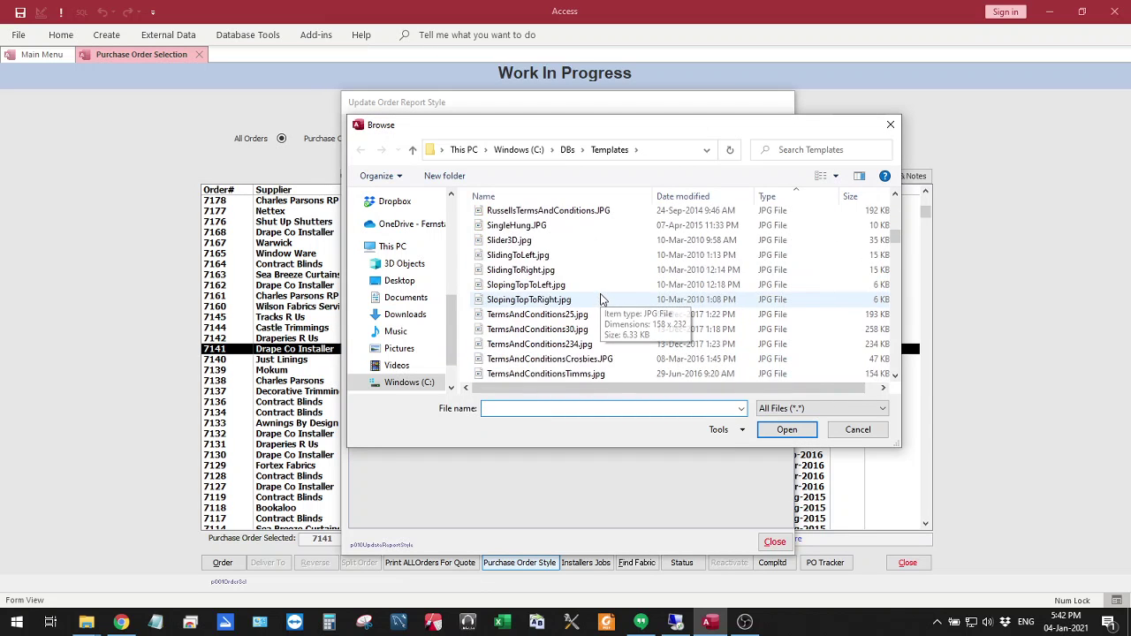
scroll(601, 300, down, 6)
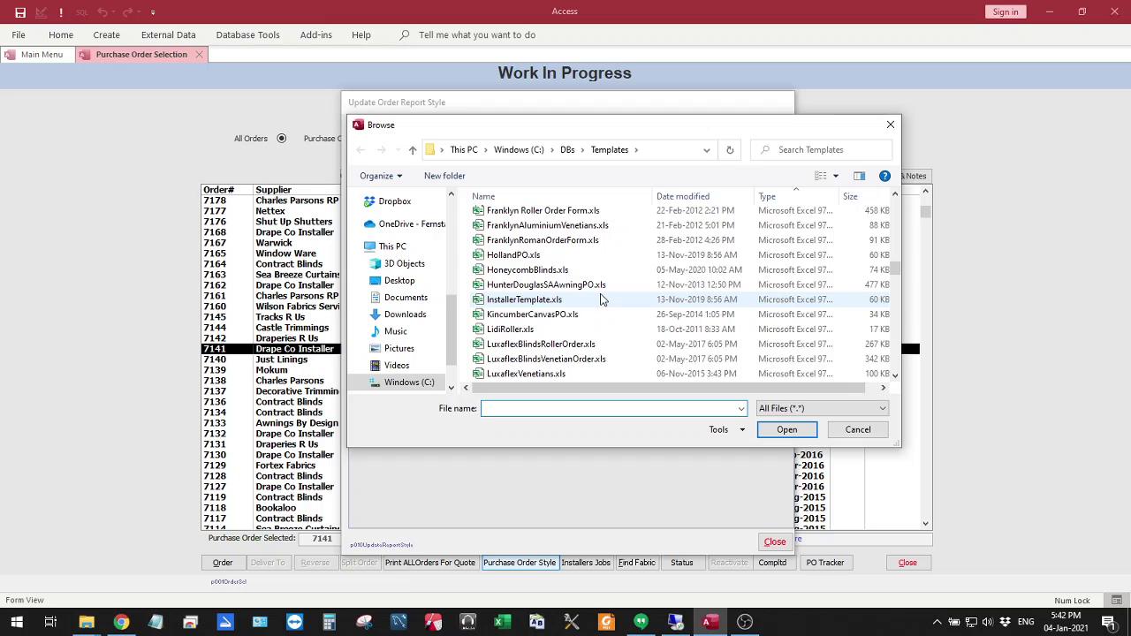
click(510, 301)
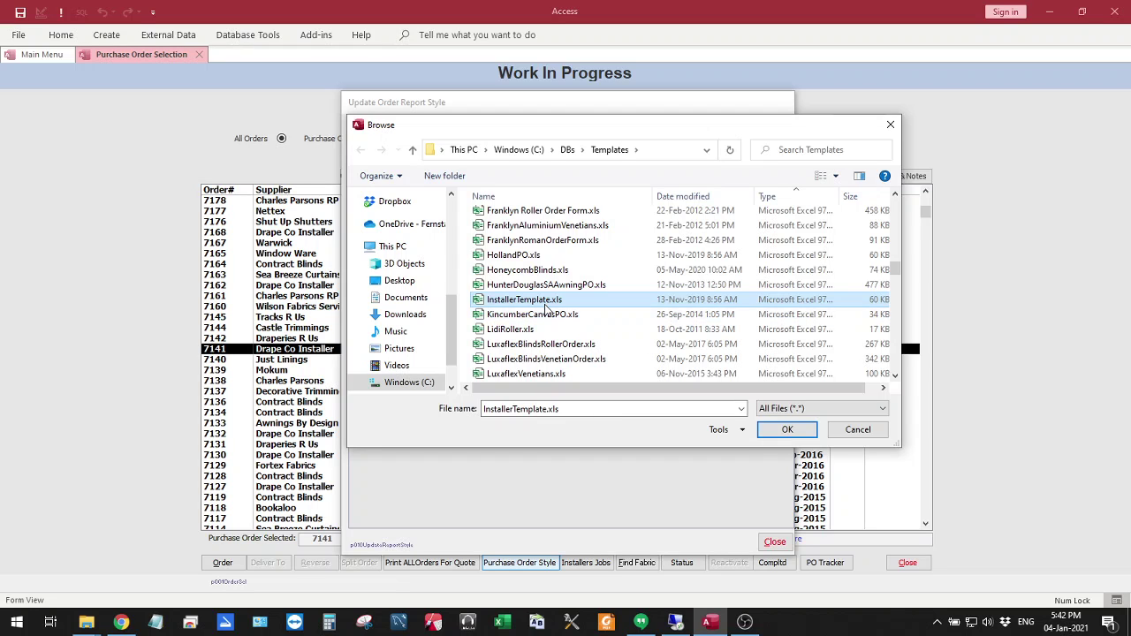
click(786, 430)
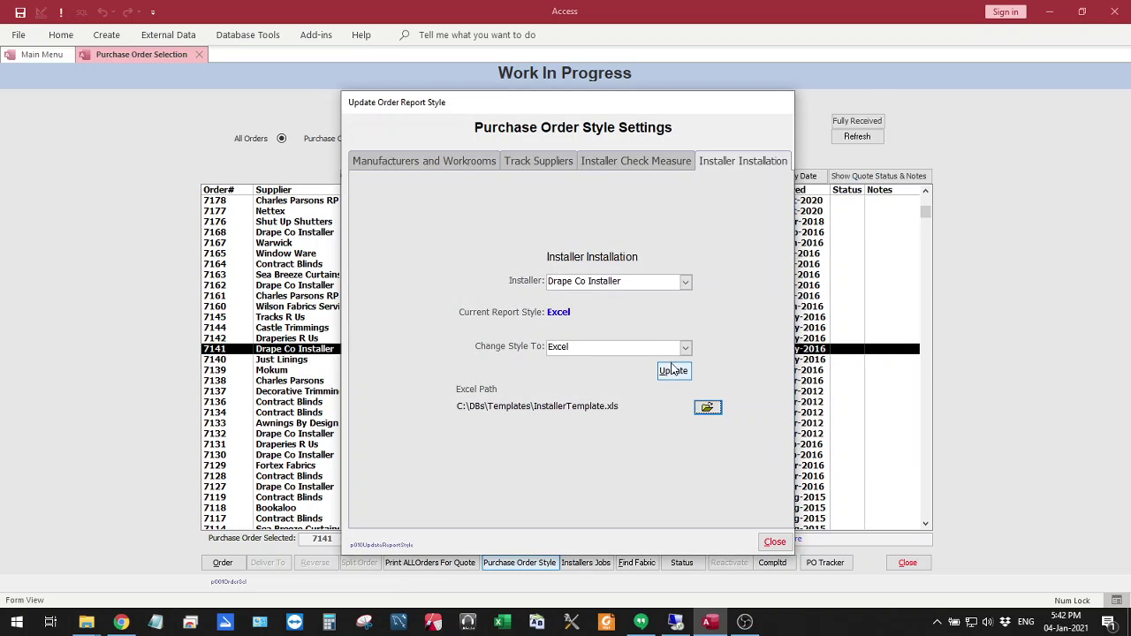
click(775, 542)
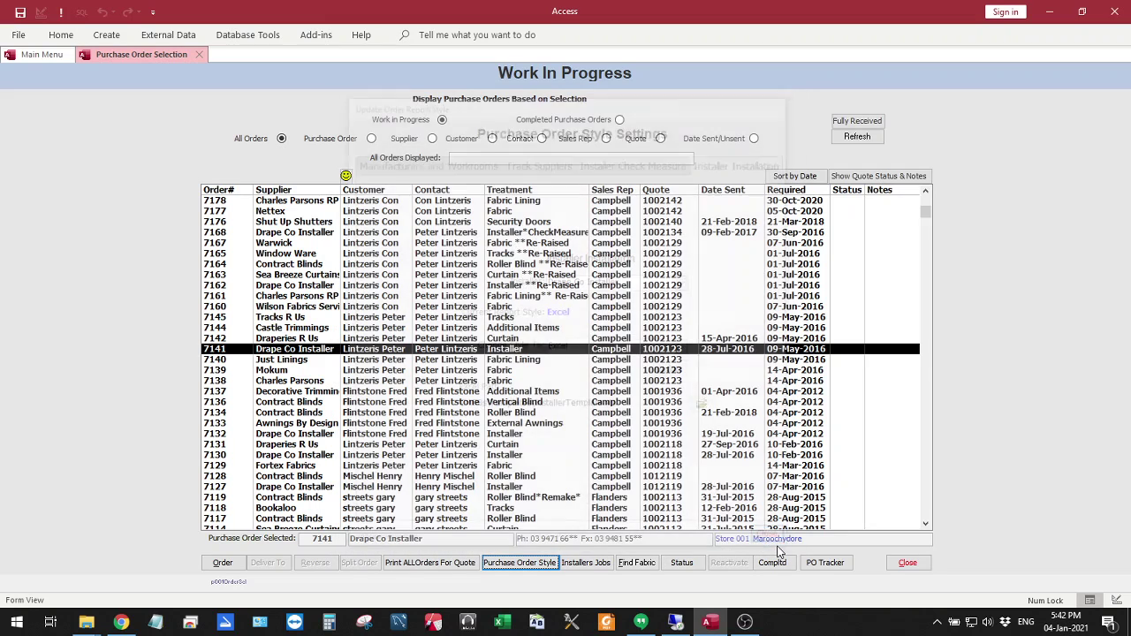
- Switch to Excel, create a blank workbook and choose the C:\DBs\Templates folder as its save location
click(501, 624)
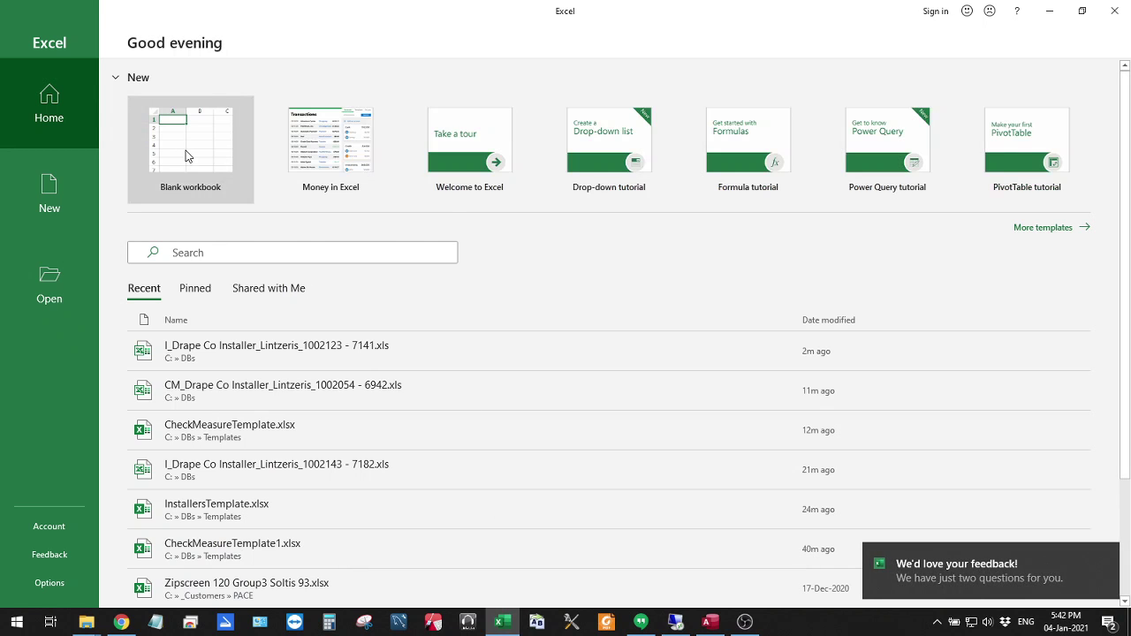
click(186, 156)
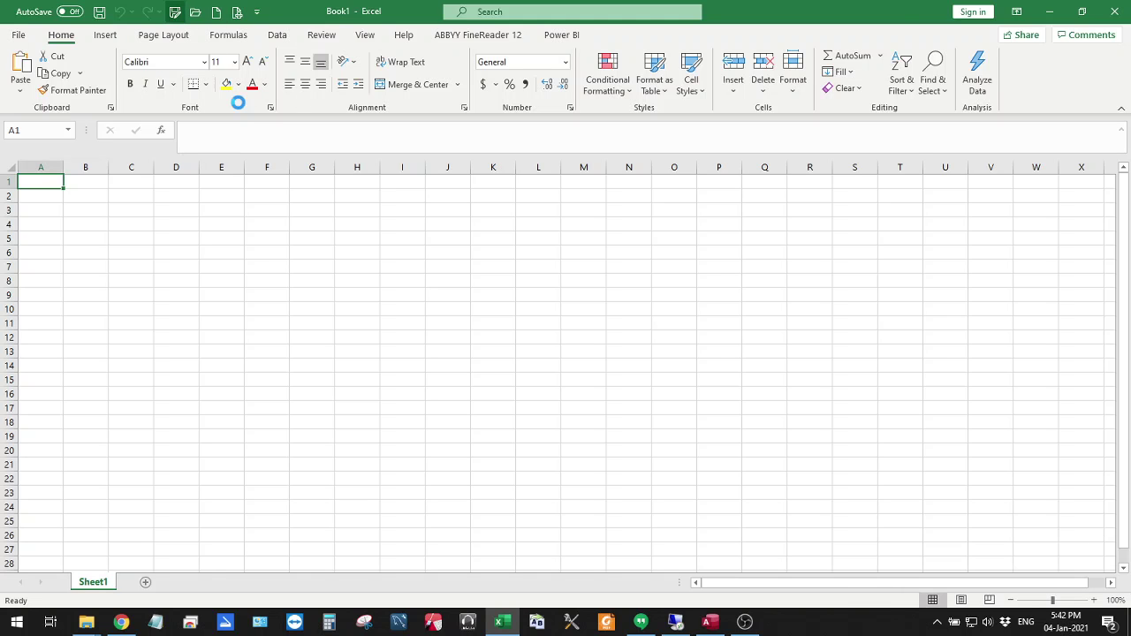
key(F12)
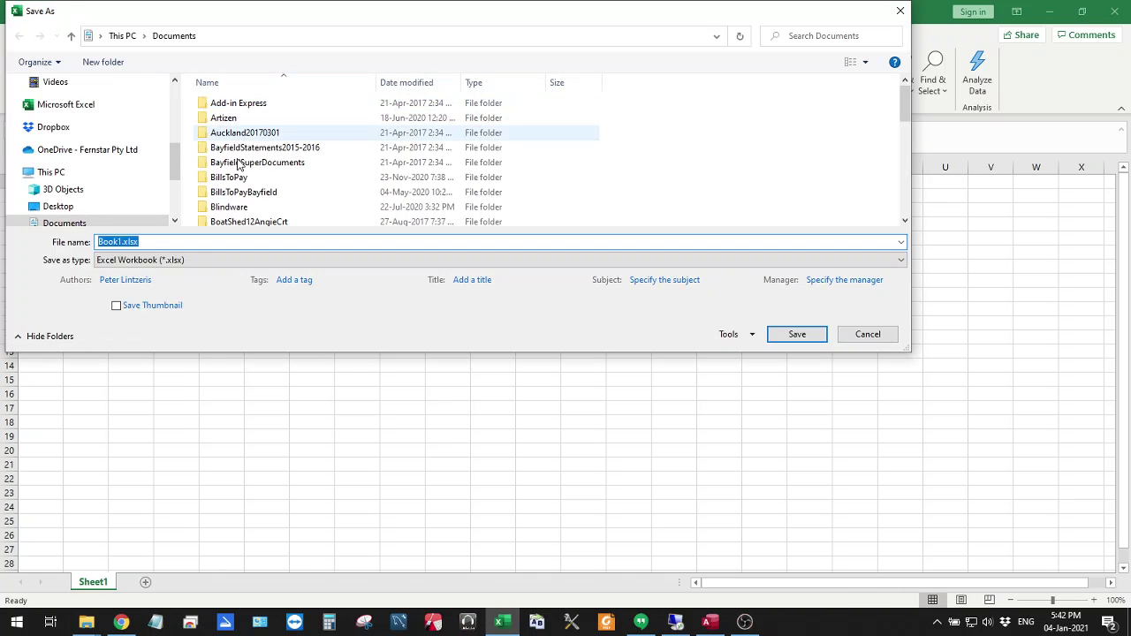
scroll(108, 208, down, 2)
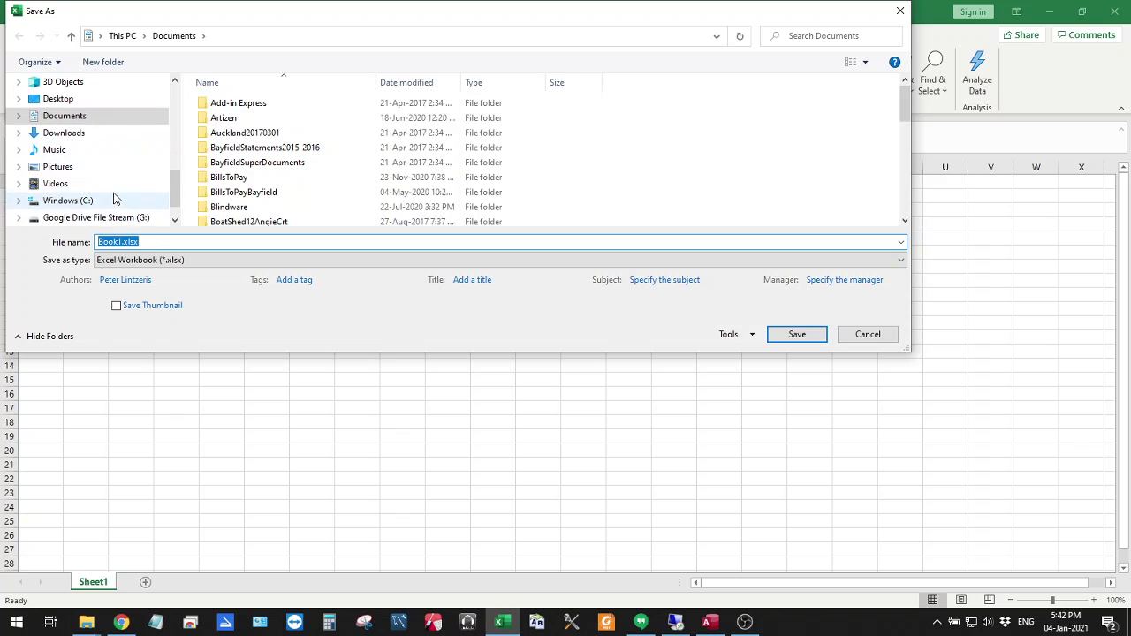
click(71, 200)
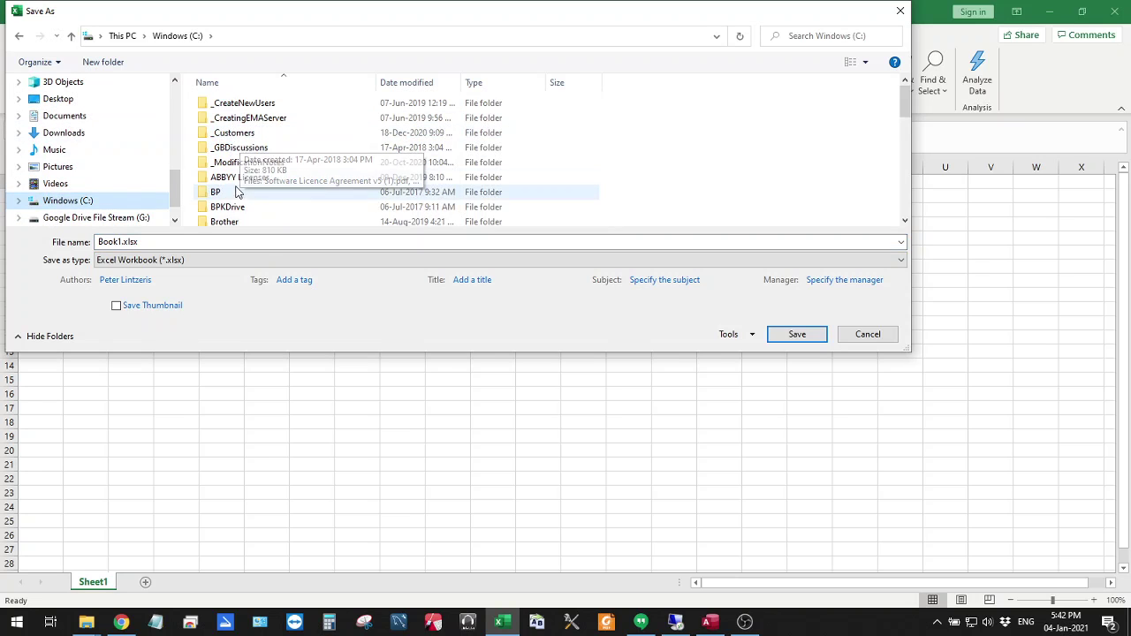
scroll(231, 141, down, 3)
double_click(219, 114)
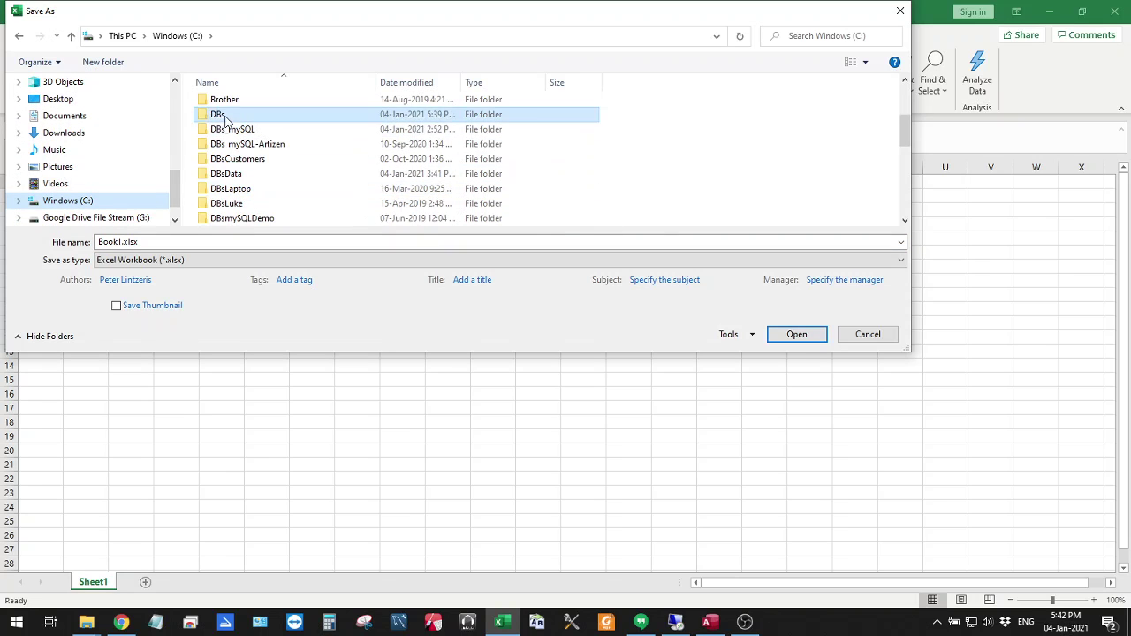
scroll(344, 152, down, 2)
scroll(332, 157, down, 2)
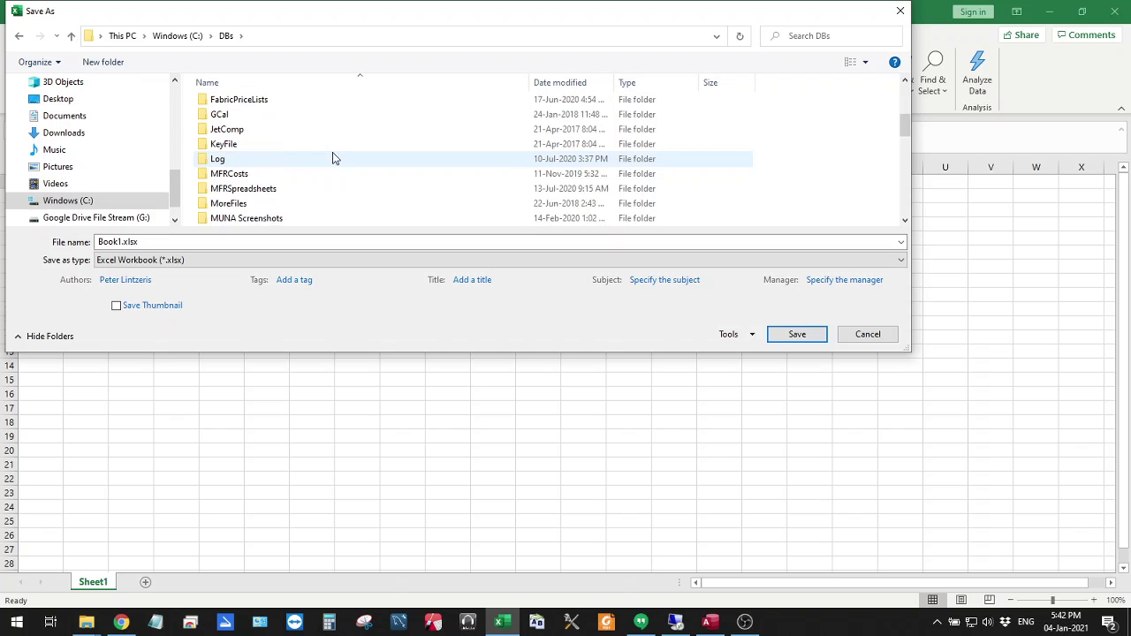
scroll(332, 156, down, 3)
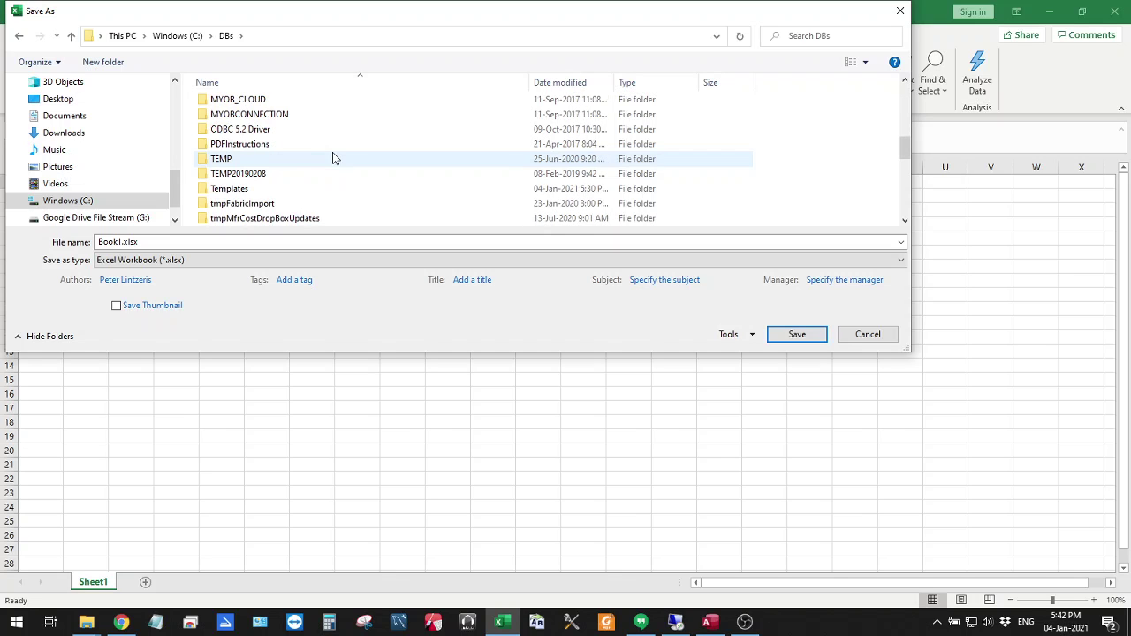
double_click(234, 189)
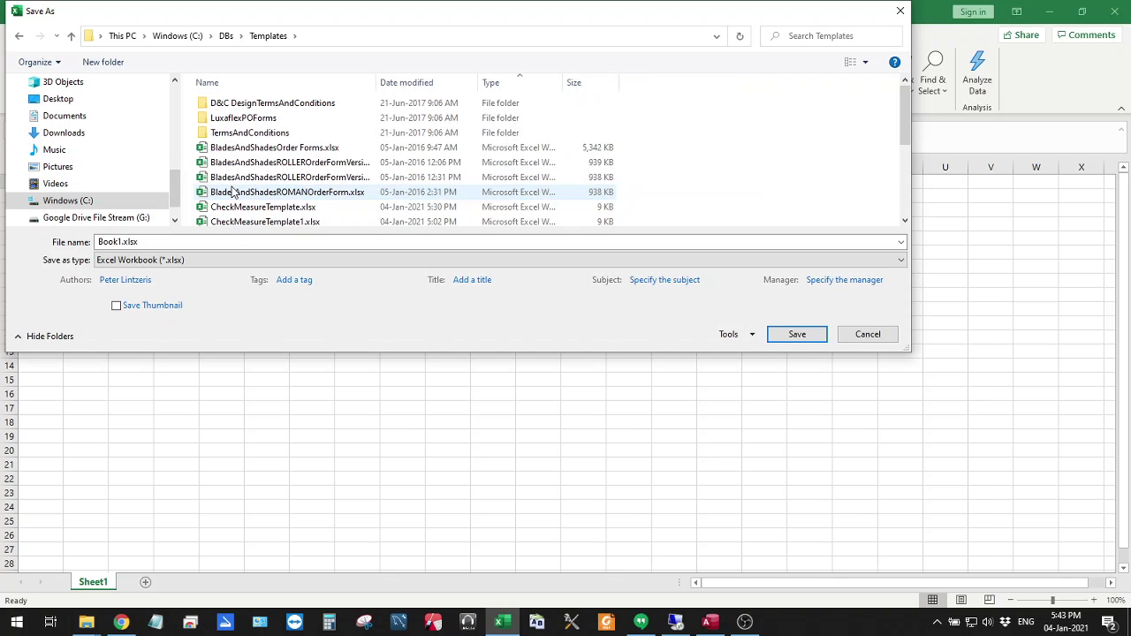
- Save the blank workbook over InstallersTemplate.xlsx, replacing the existing file, and close it
scroll(285, 180, down, 3)
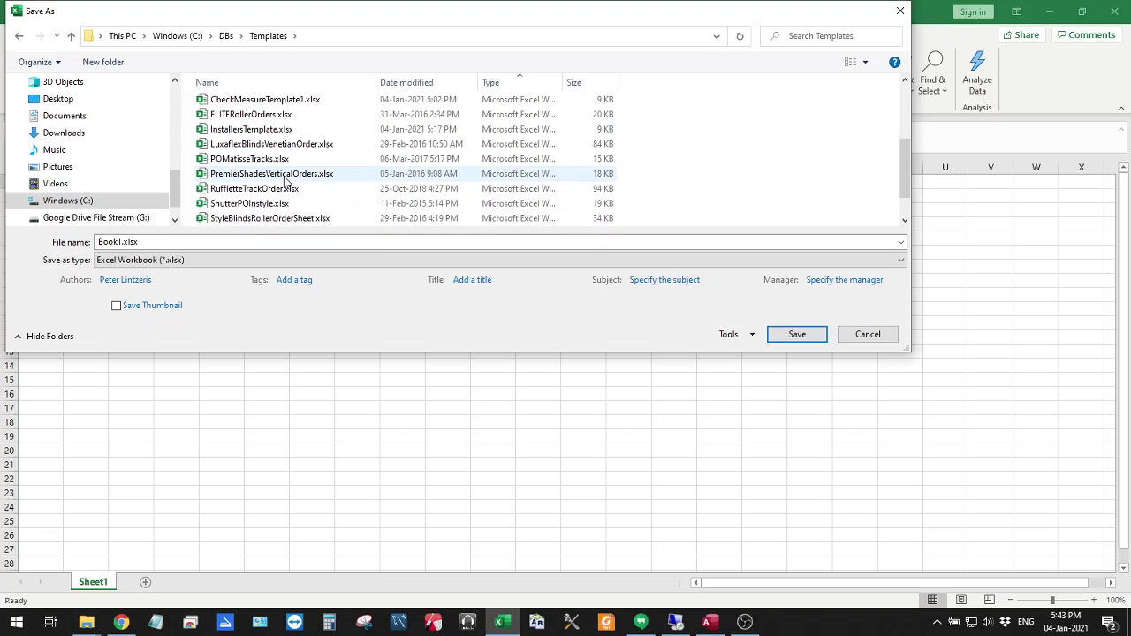
click(252, 131)
click(795, 332)
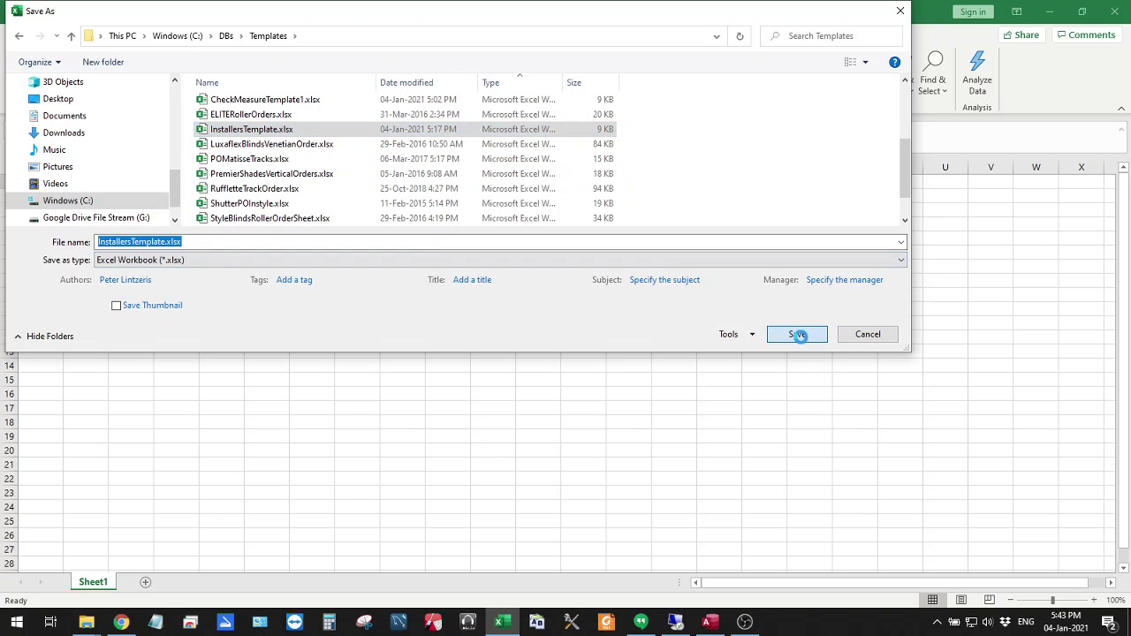
click(608, 314)
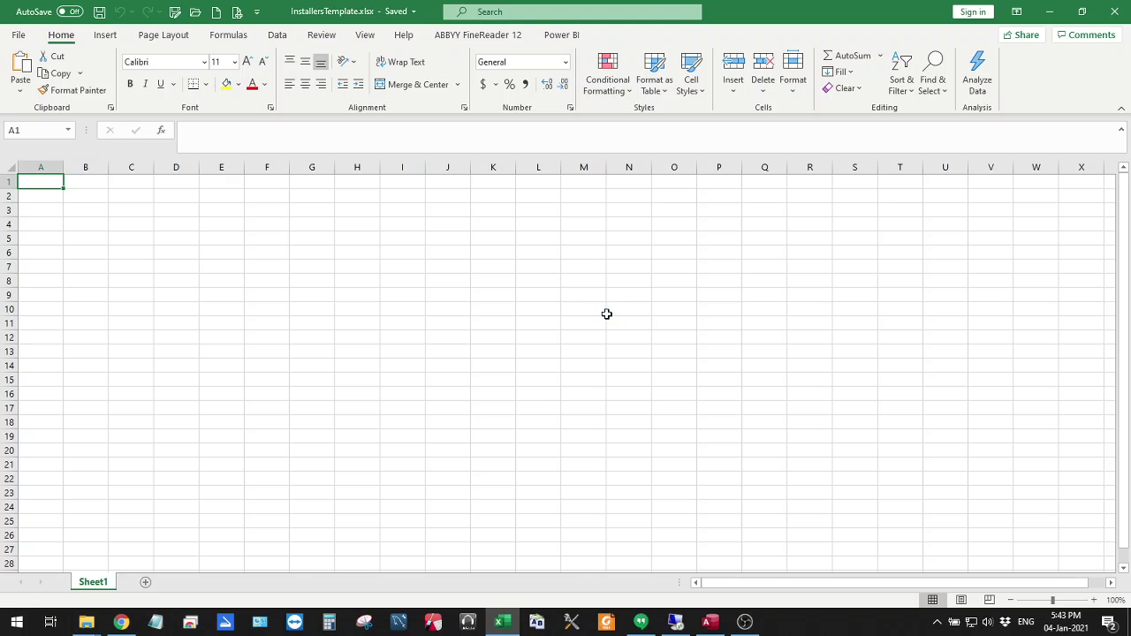
click(1116, 12)
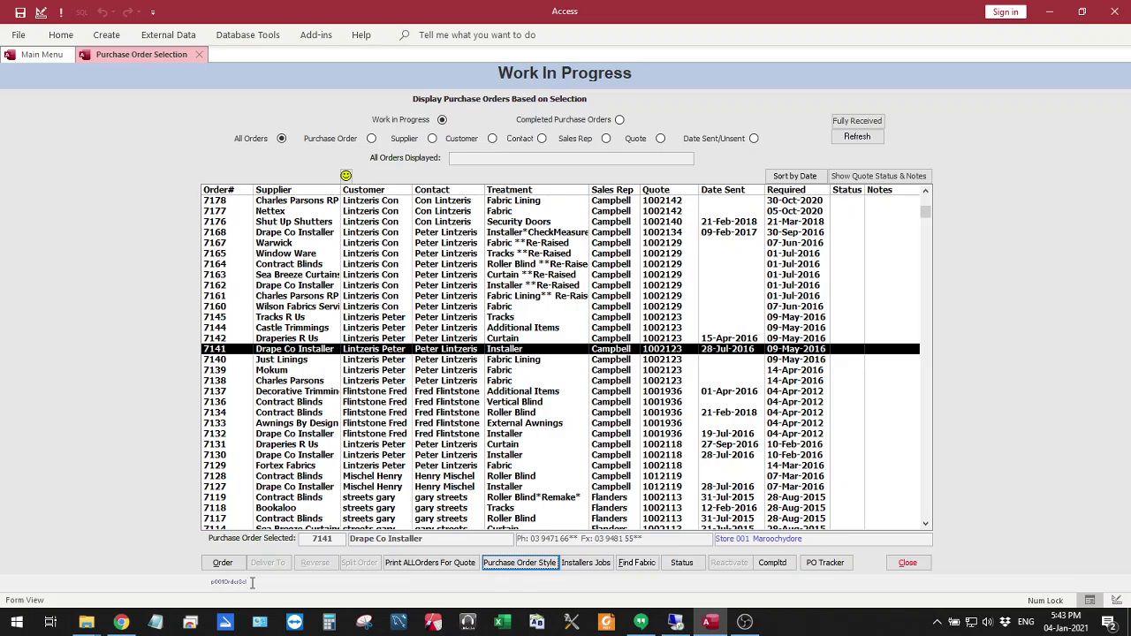
- Open the selected Drape Co Installer purchase order in Access, print it to generate its Excel file, and close the pick-up summary preview
click(223, 563)
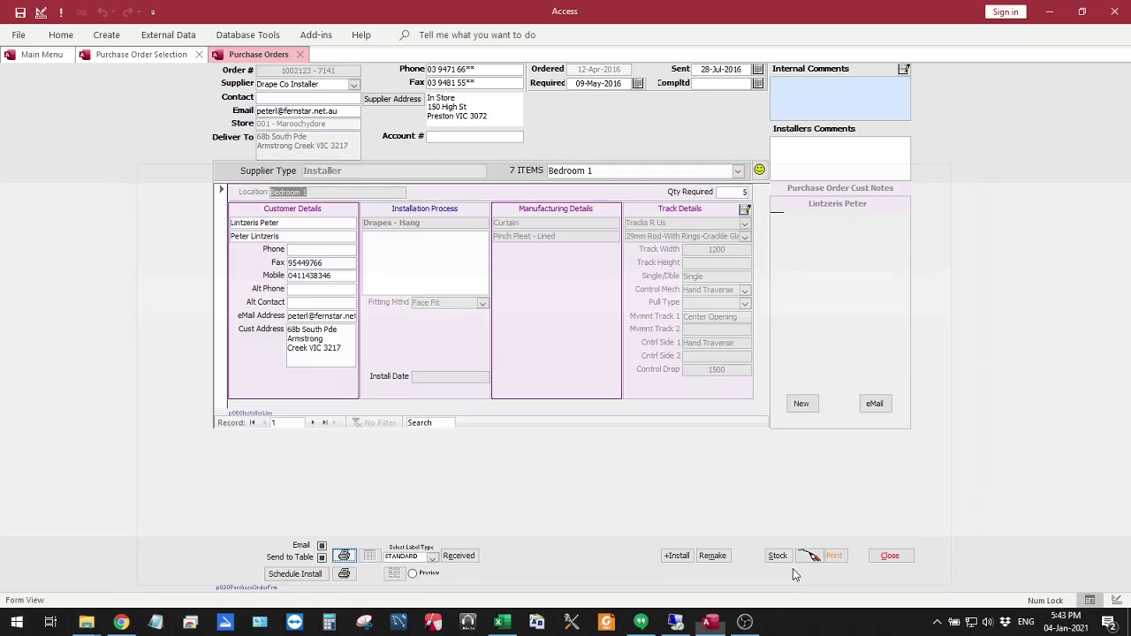
click(654, 358)
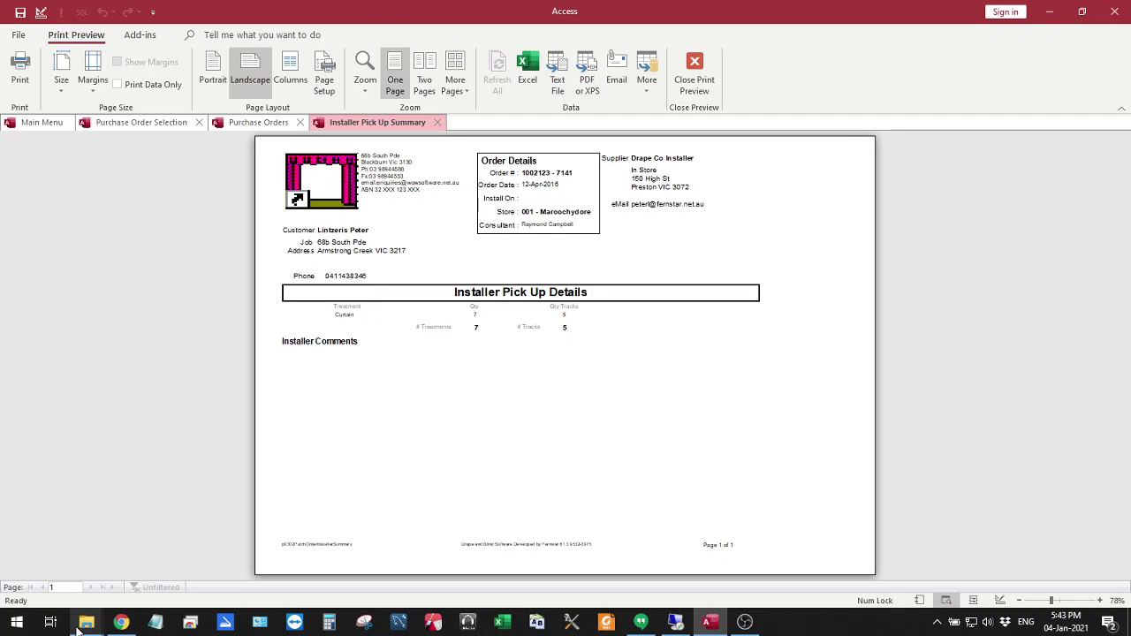
click(695, 75)
- Switch to the DBs folder in File Explorer, sort it by newest modified date and open the latest Drape Co Installer workbook
mouse_move(87, 622)
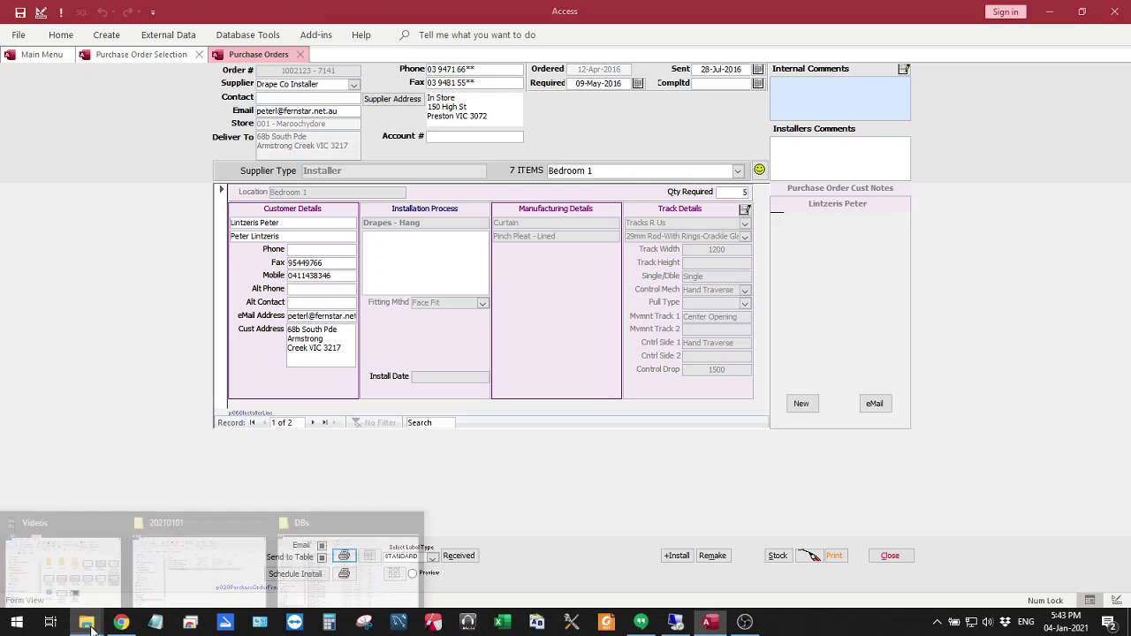
click(346, 518)
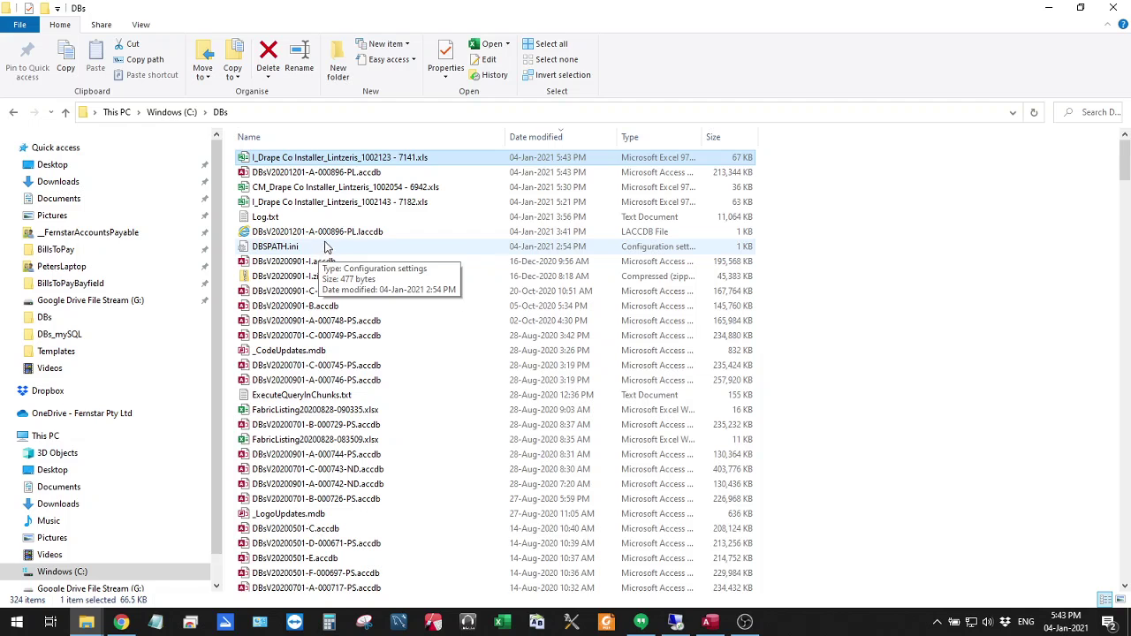
click(549, 137)
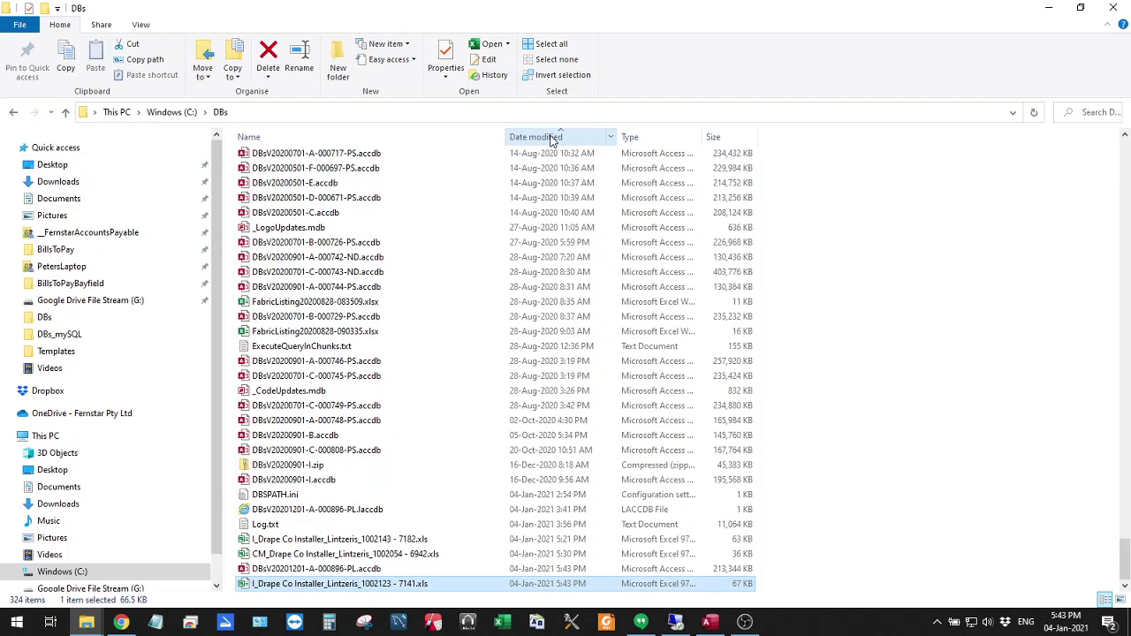
click(549, 138)
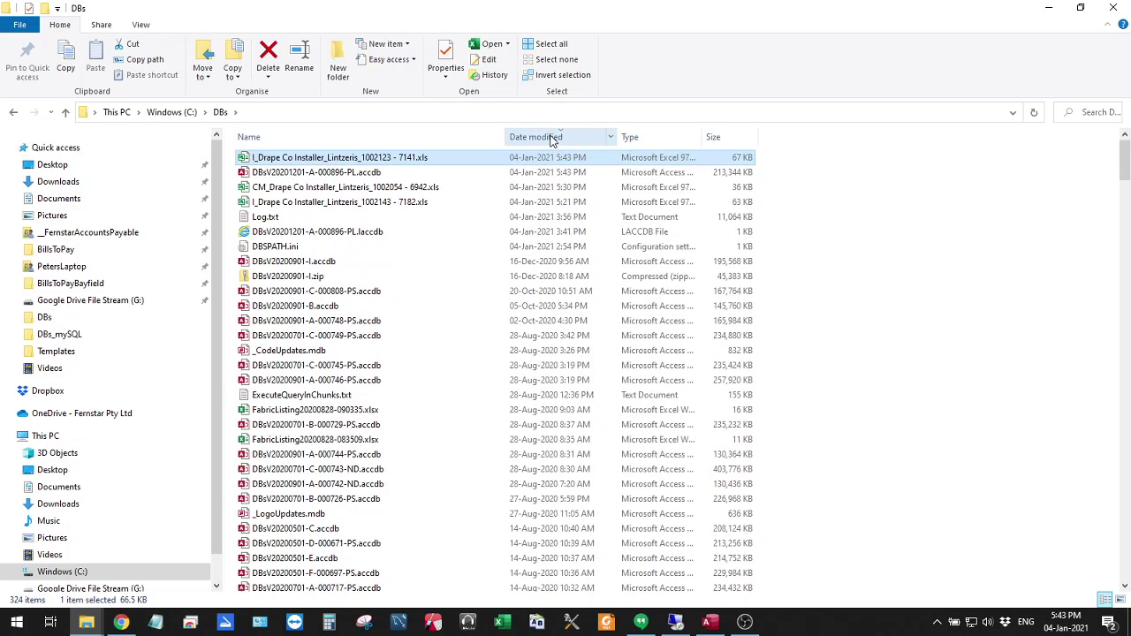
double_click(382, 158)
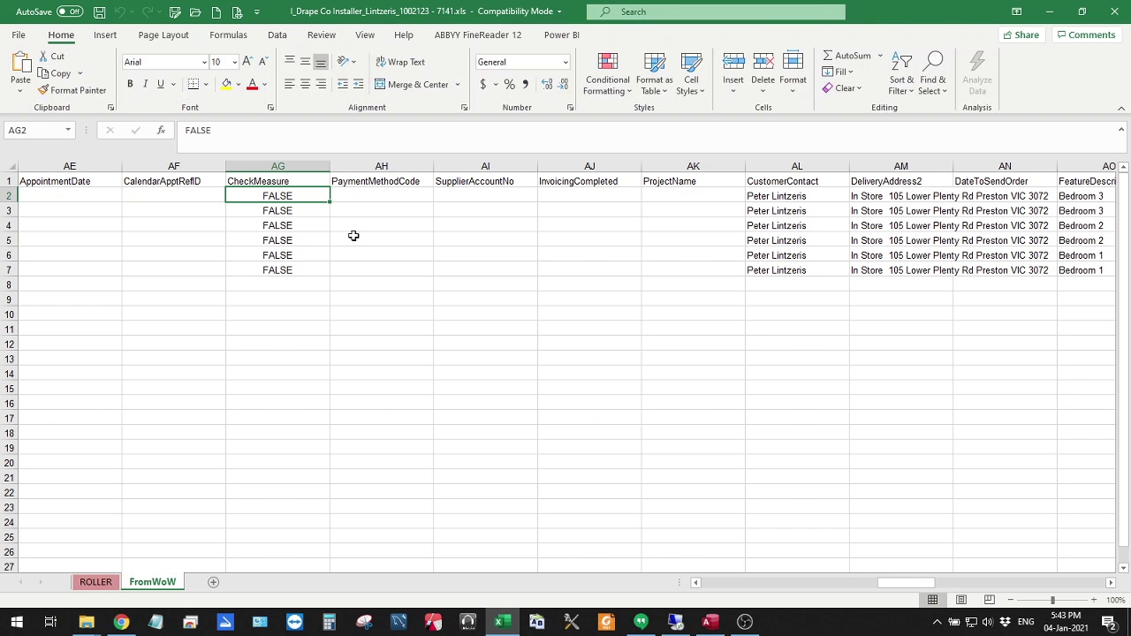
- Examine the exported order data on the FromWoW sheet and the order form on the ROLLER sheet, and close the workbook
drag(905, 585, 677, 589)
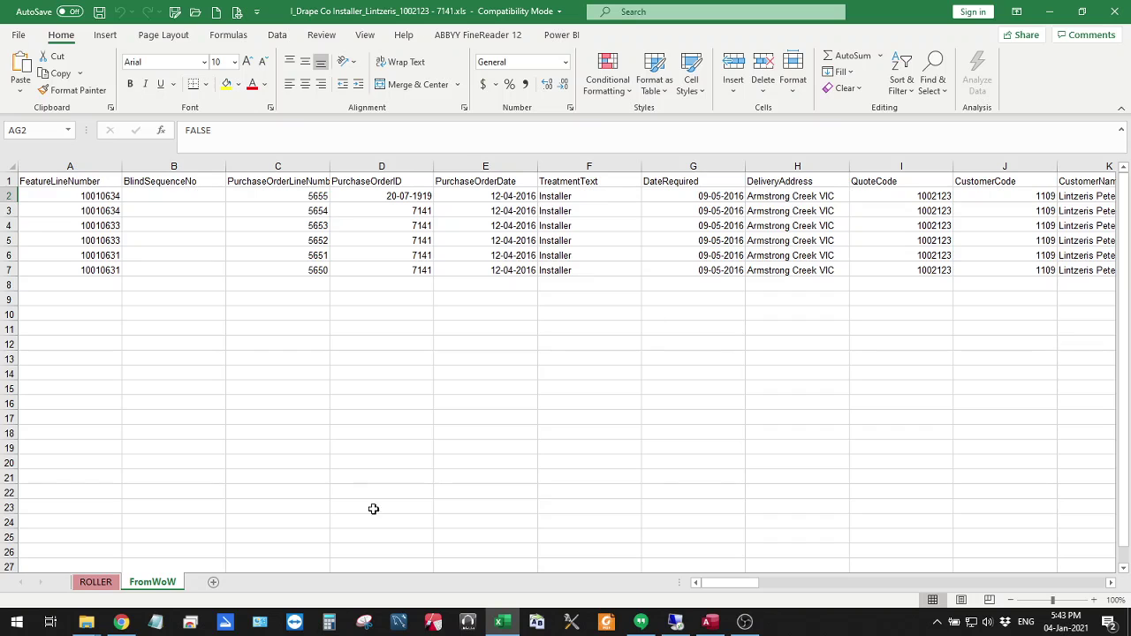
click(96, 582)
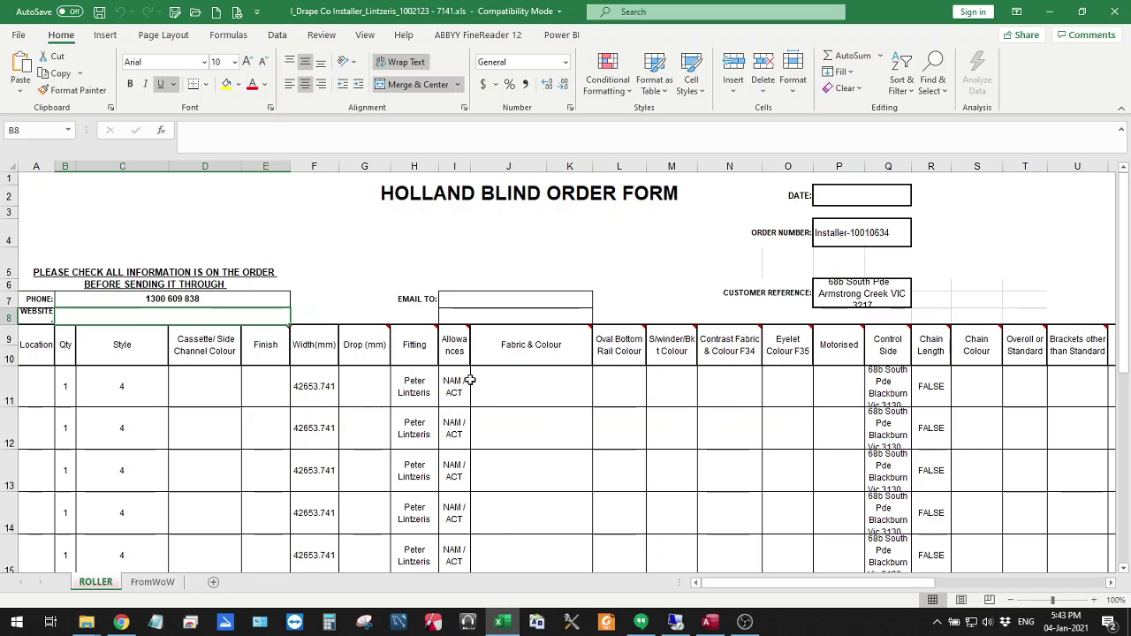
click(153, 582)
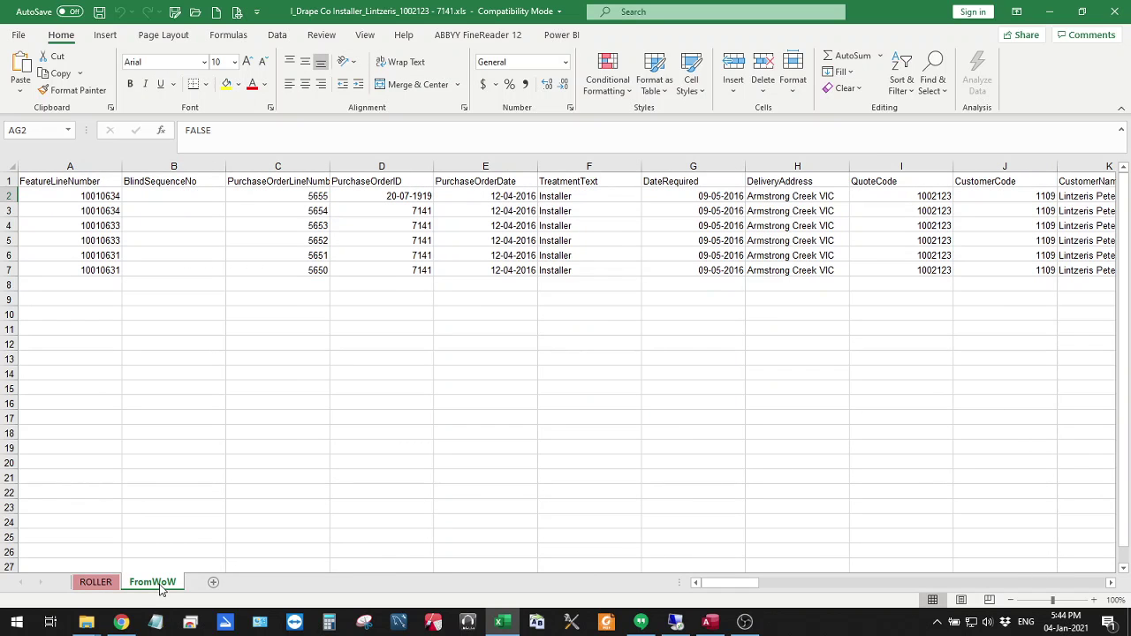
click(1114, 10)
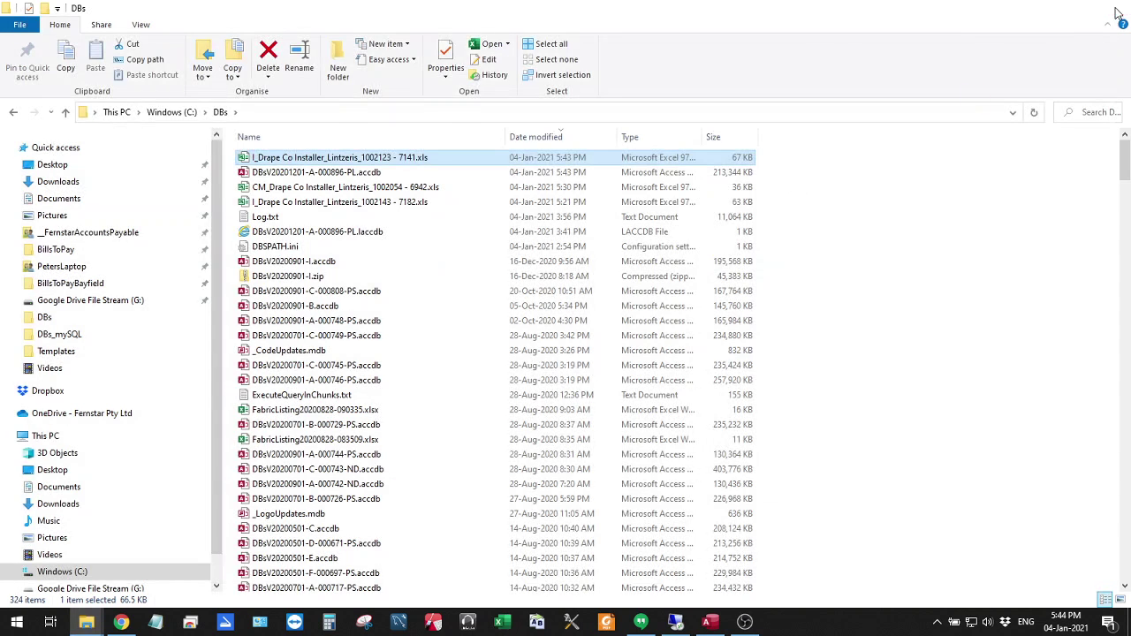
- Close the DBs folder window, switch to Access, and close the open purchase order and the purchase order list
click(1114, 8)
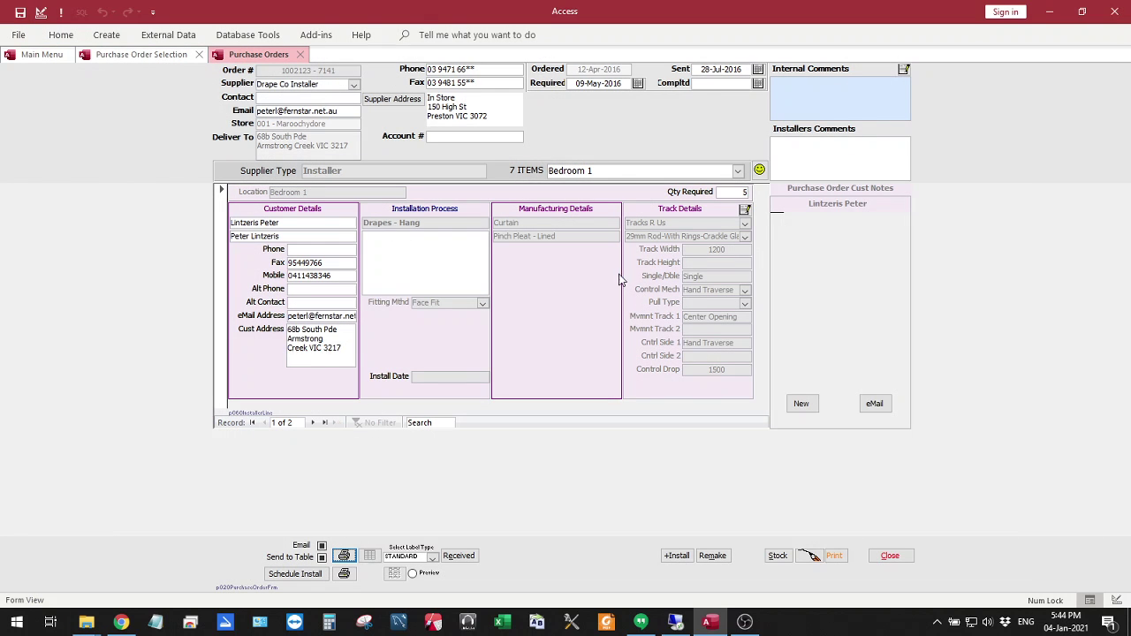
click(890, 556)
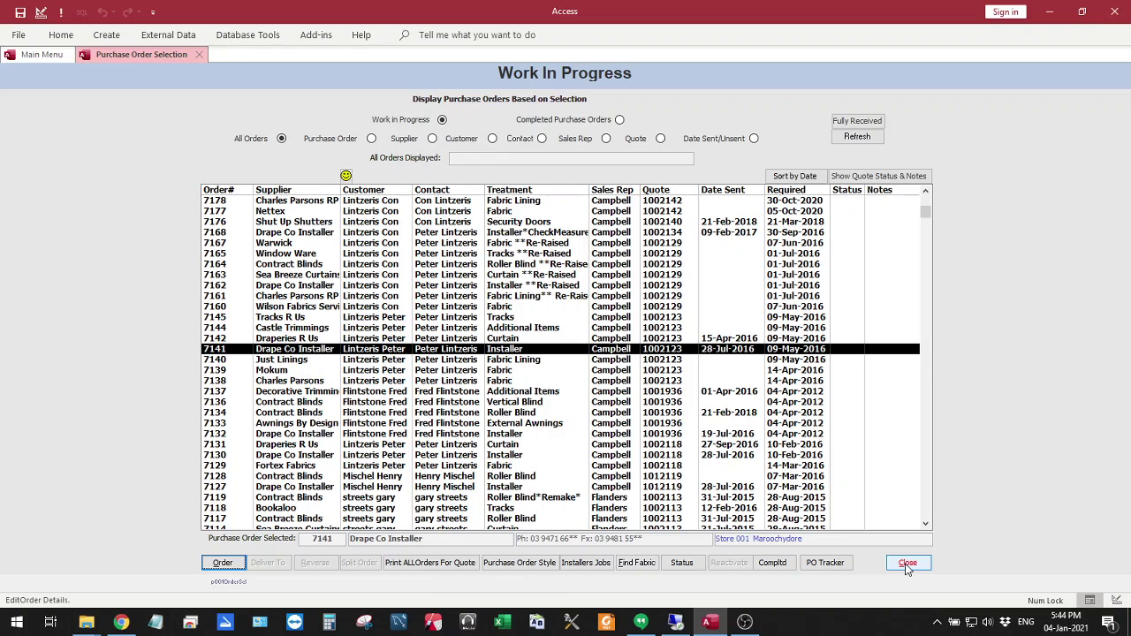
click(908, 567)
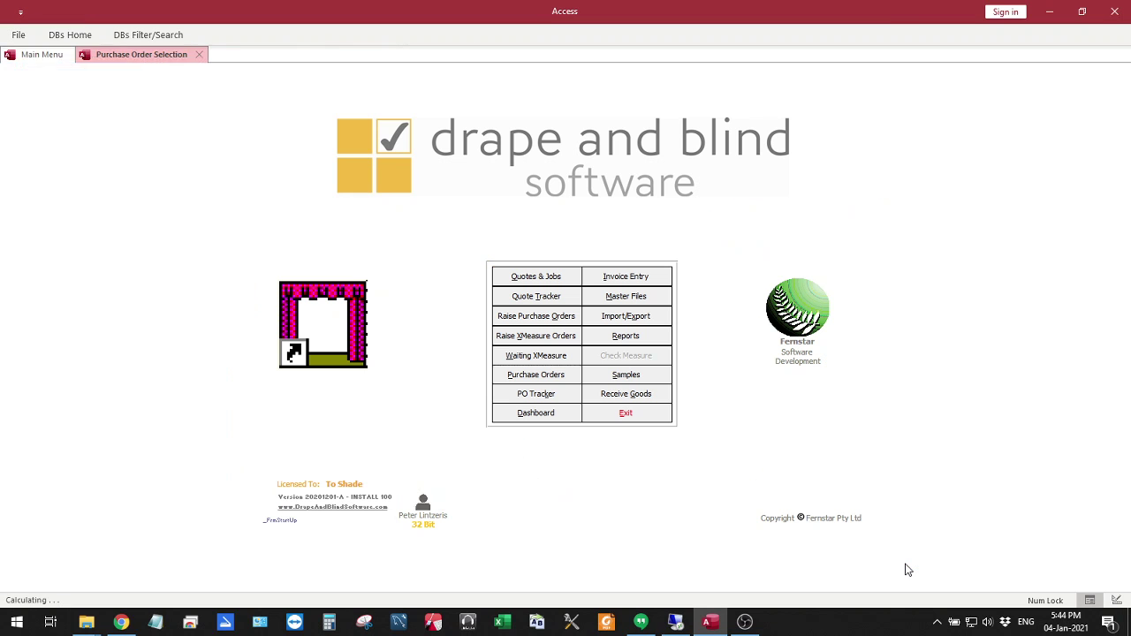
- Open the external file paths from the master files and examine the DBsInstallationExport folder path
click(625, 297)
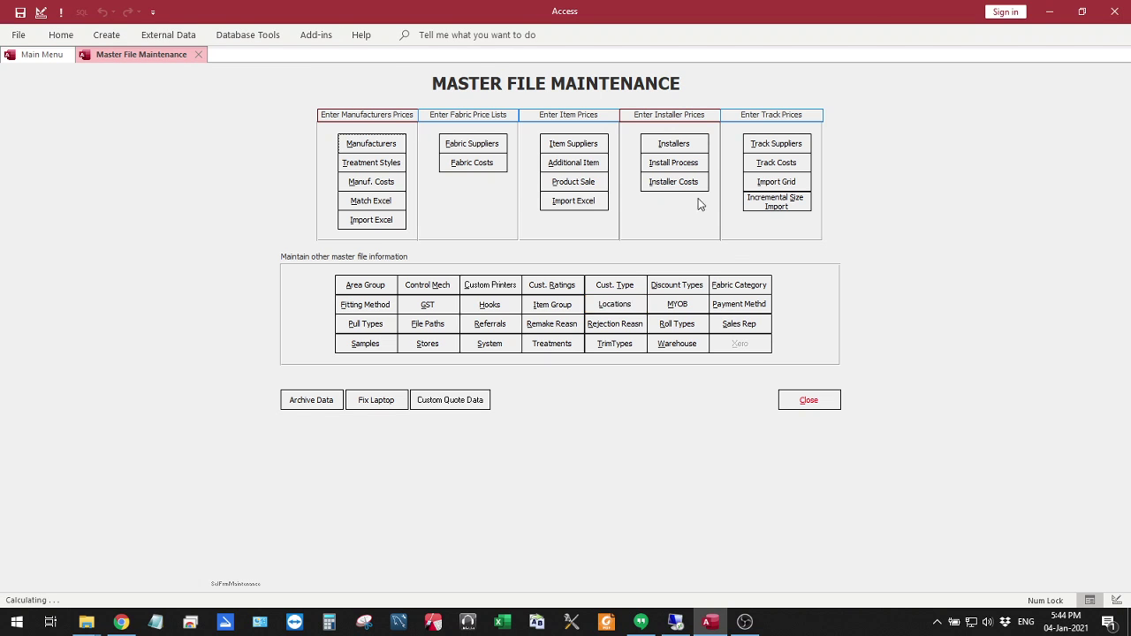
click(428, 323)
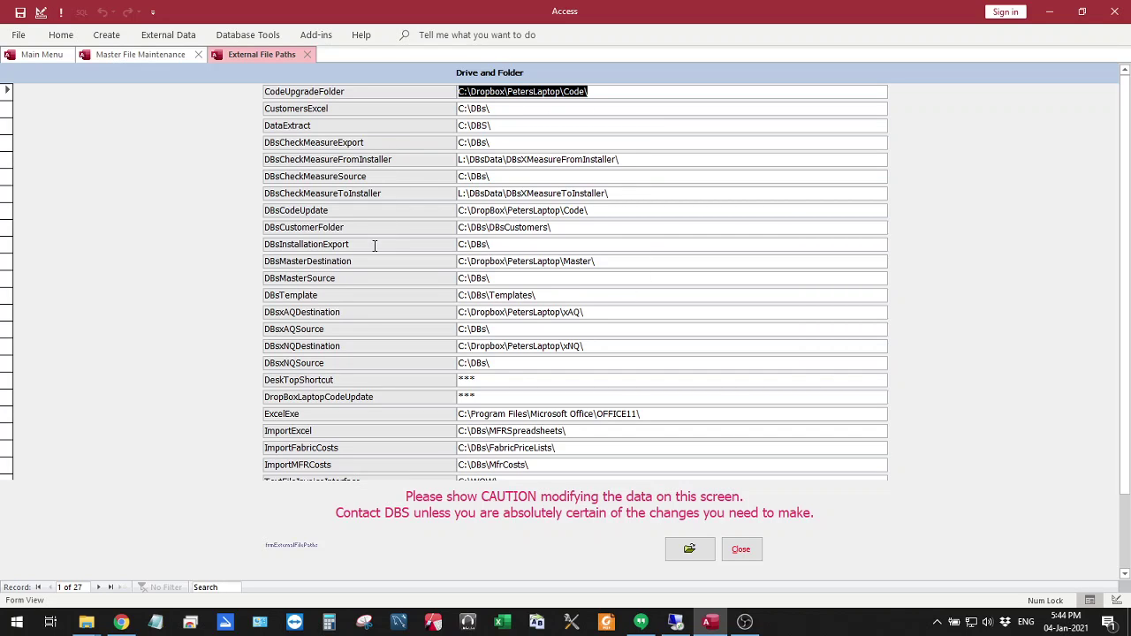
drag(369, 245, 245, 247)
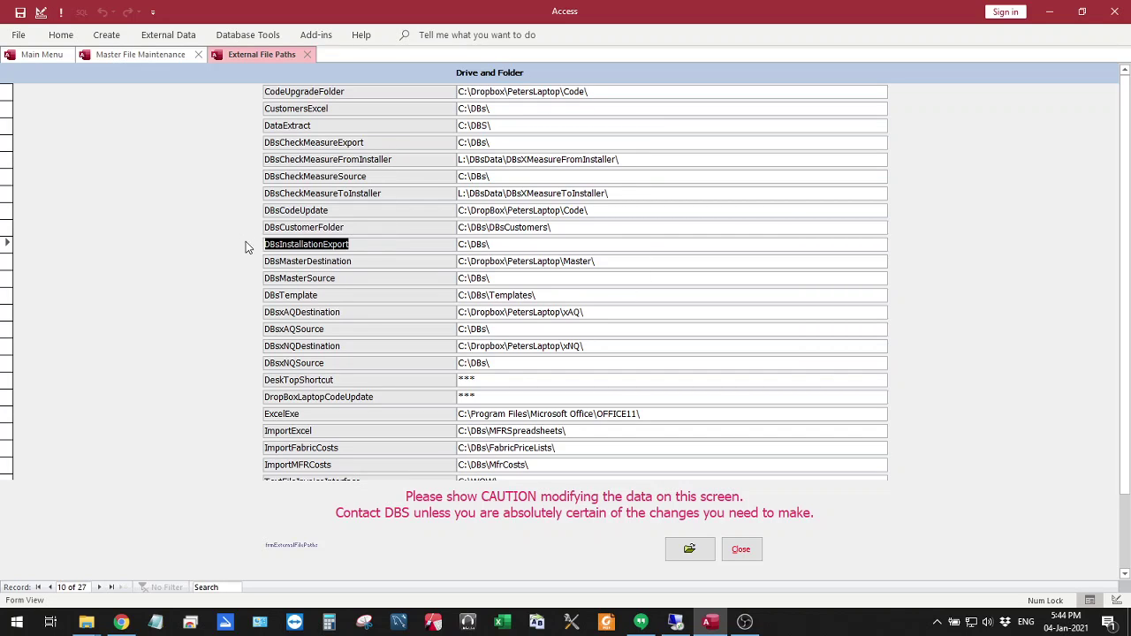
click(509, 245)
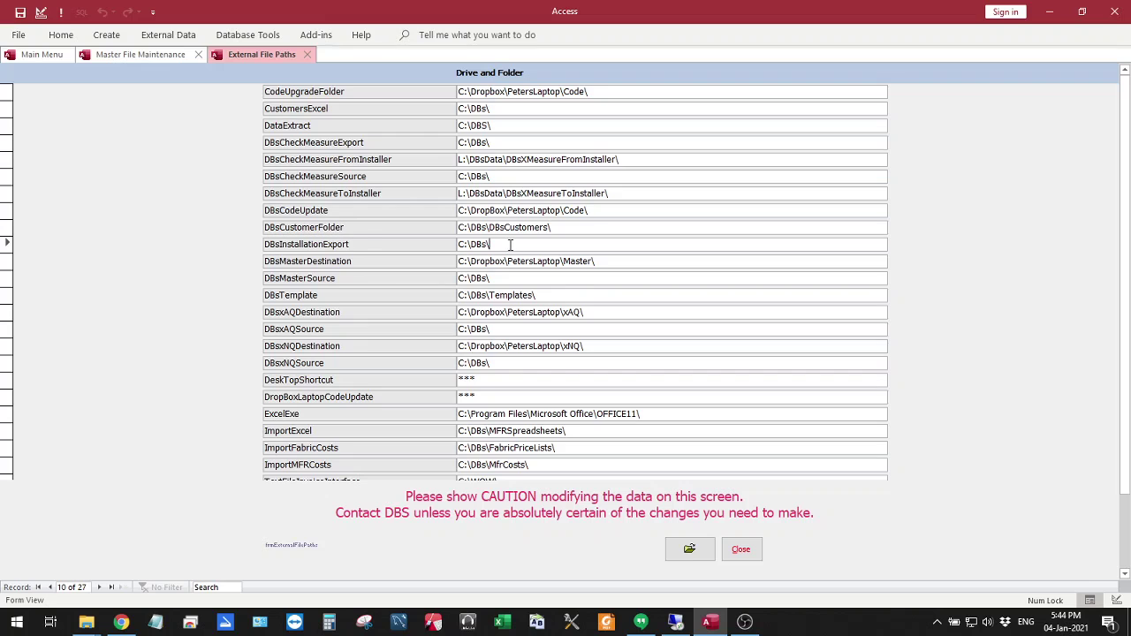
- View the file browser for the DBsInstallationExport path, cancel it without choosing a file, and return to the main menu
click(690, 552)
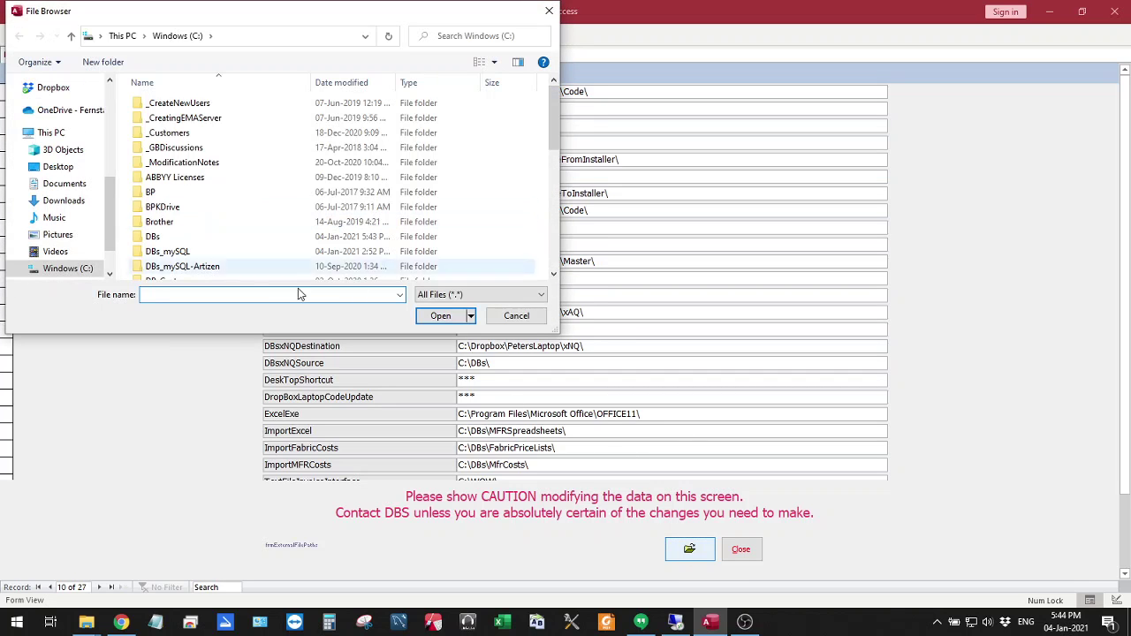
click(527, 318)
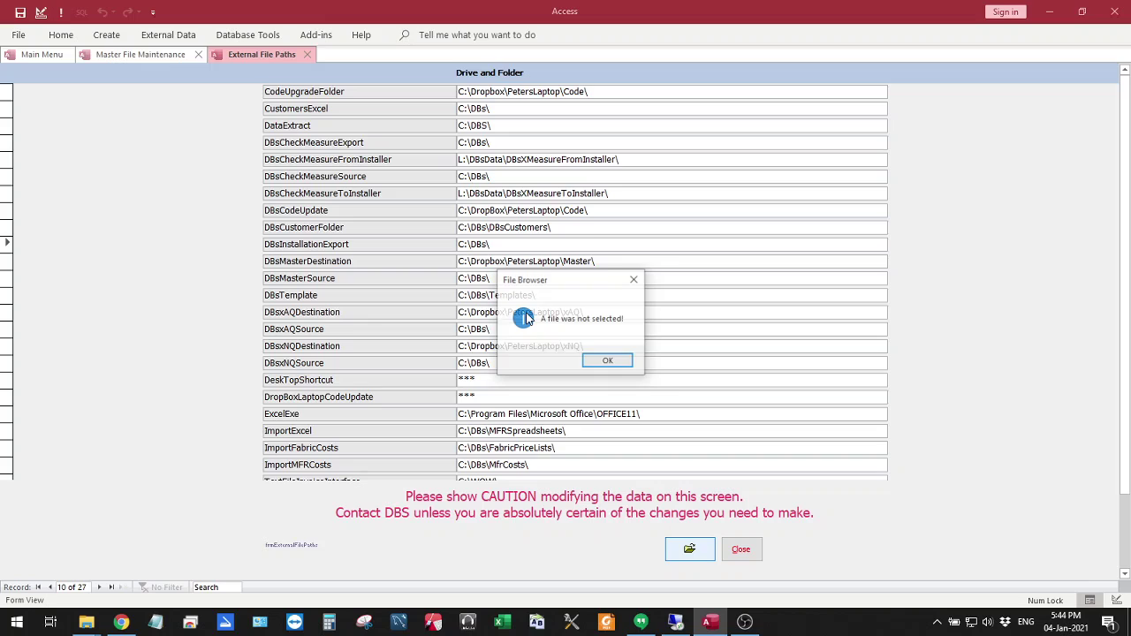
click(608, 359)
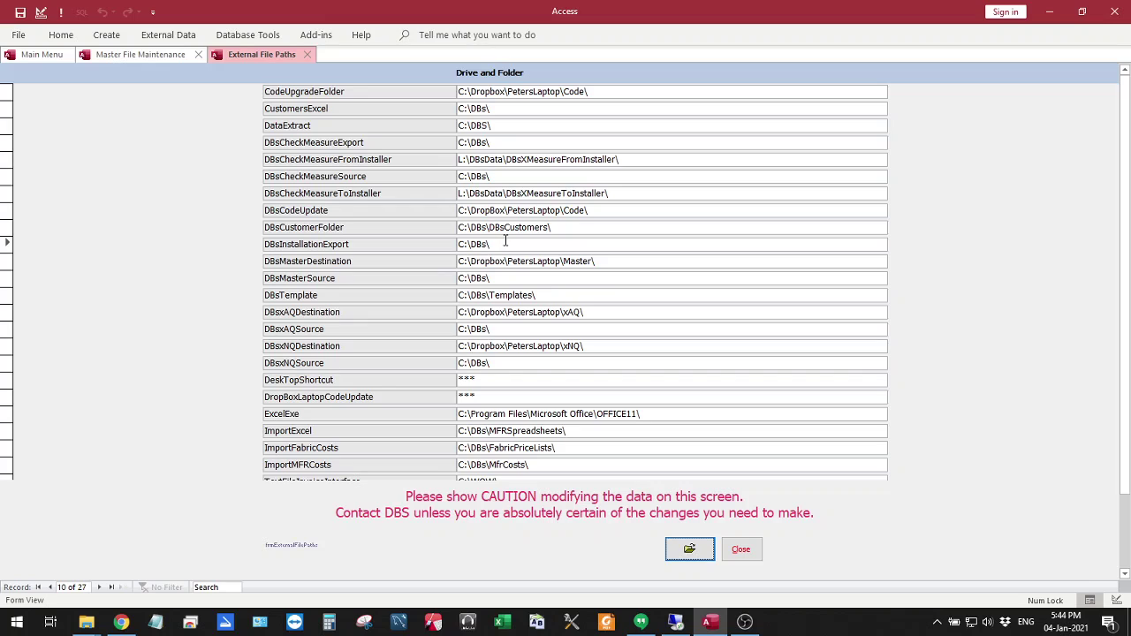
click(747, 550)
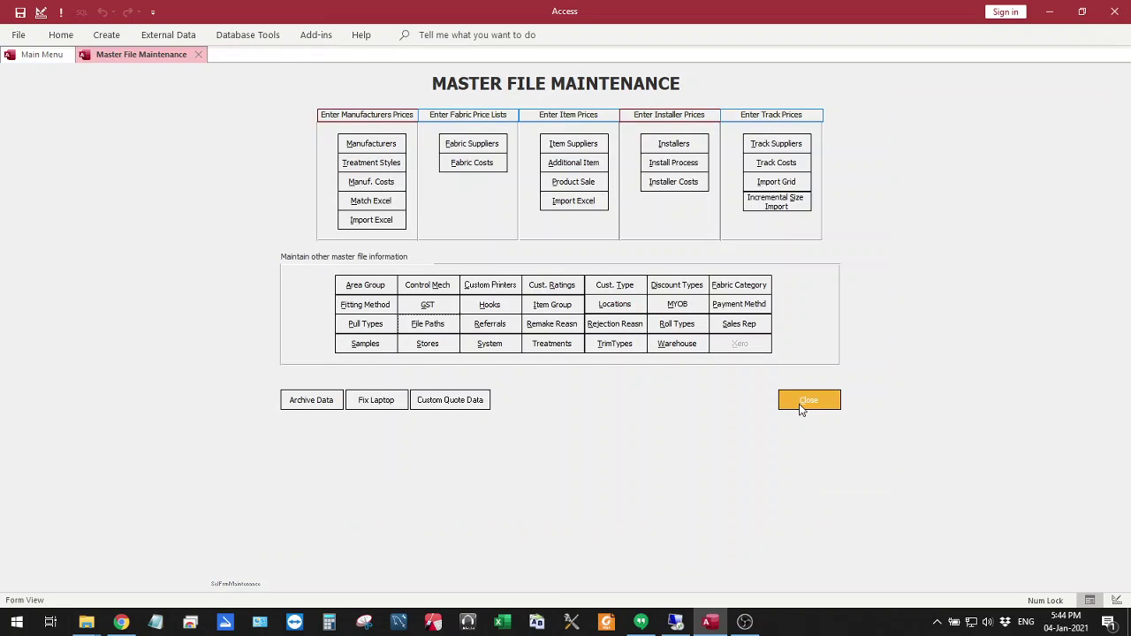
click(801, 402)
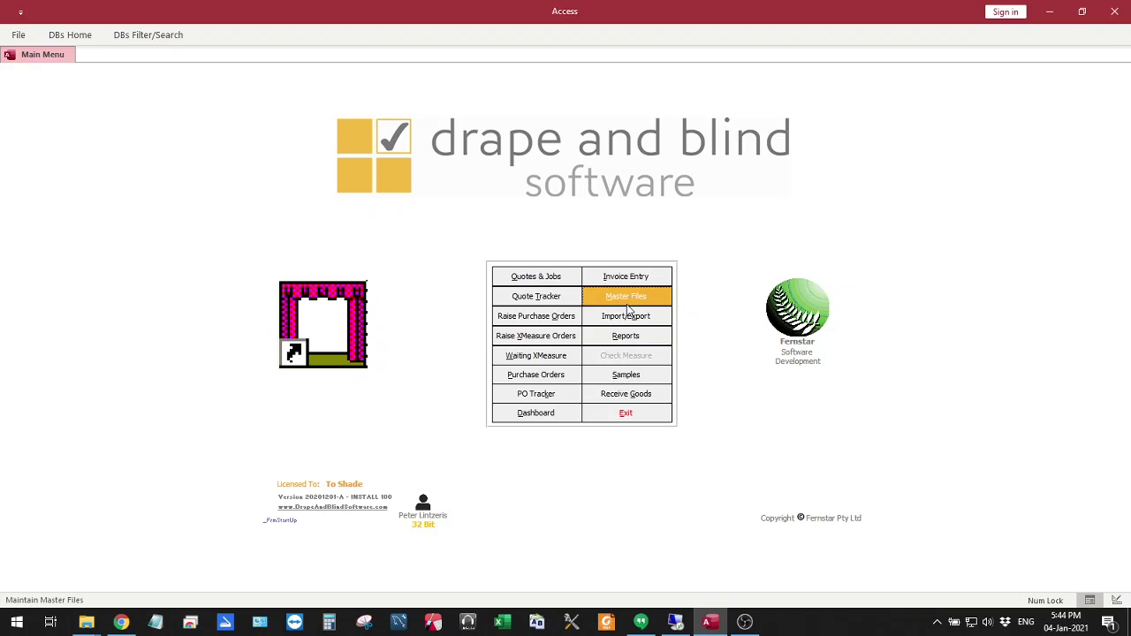
- Open the Installer Installation settings of the purchase order style from the purchase order list
click(543, 378)
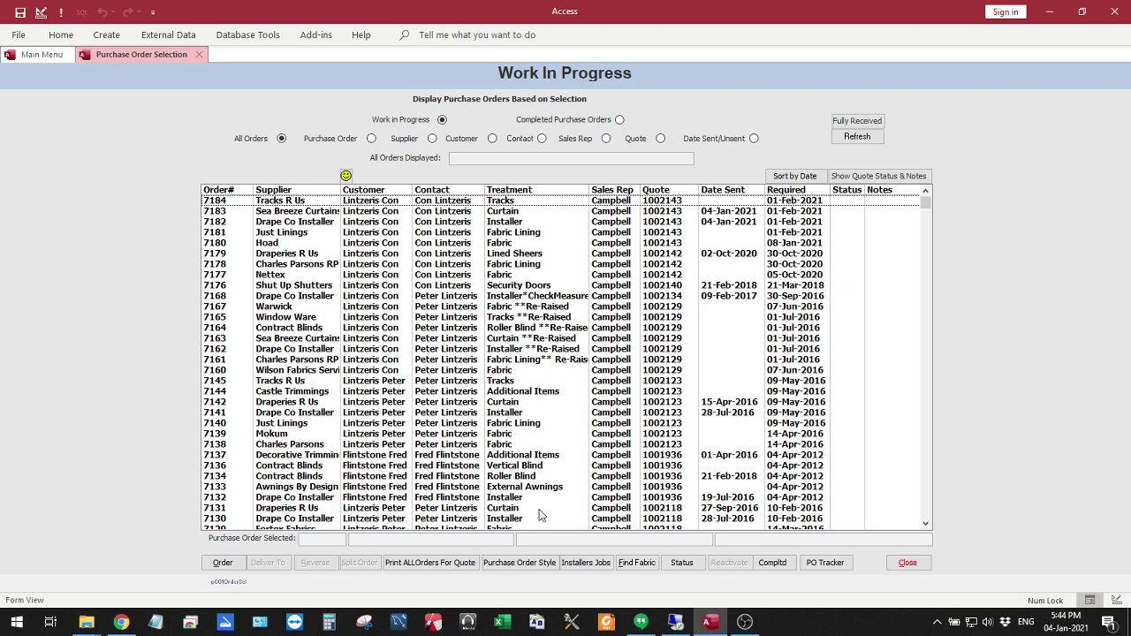
click(523, 563)
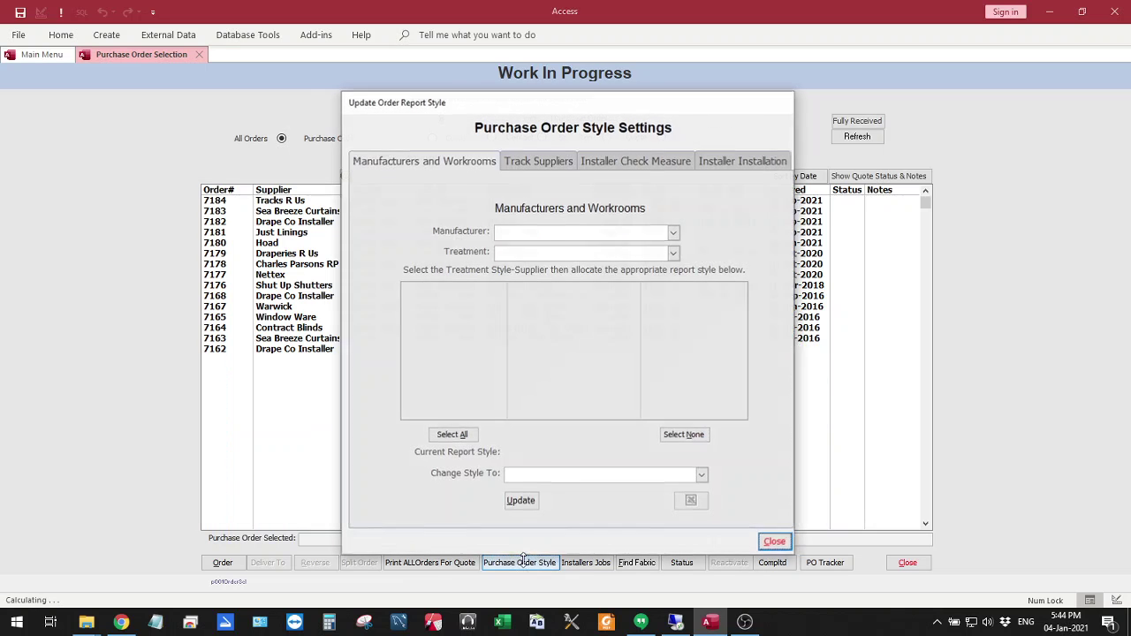
click(765, 161)
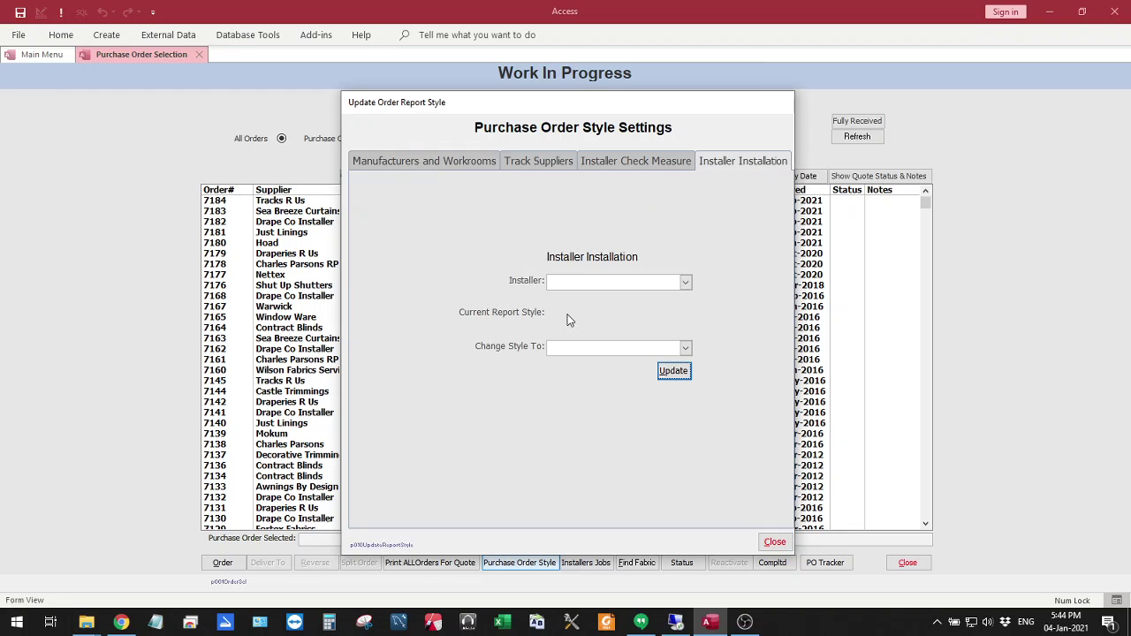